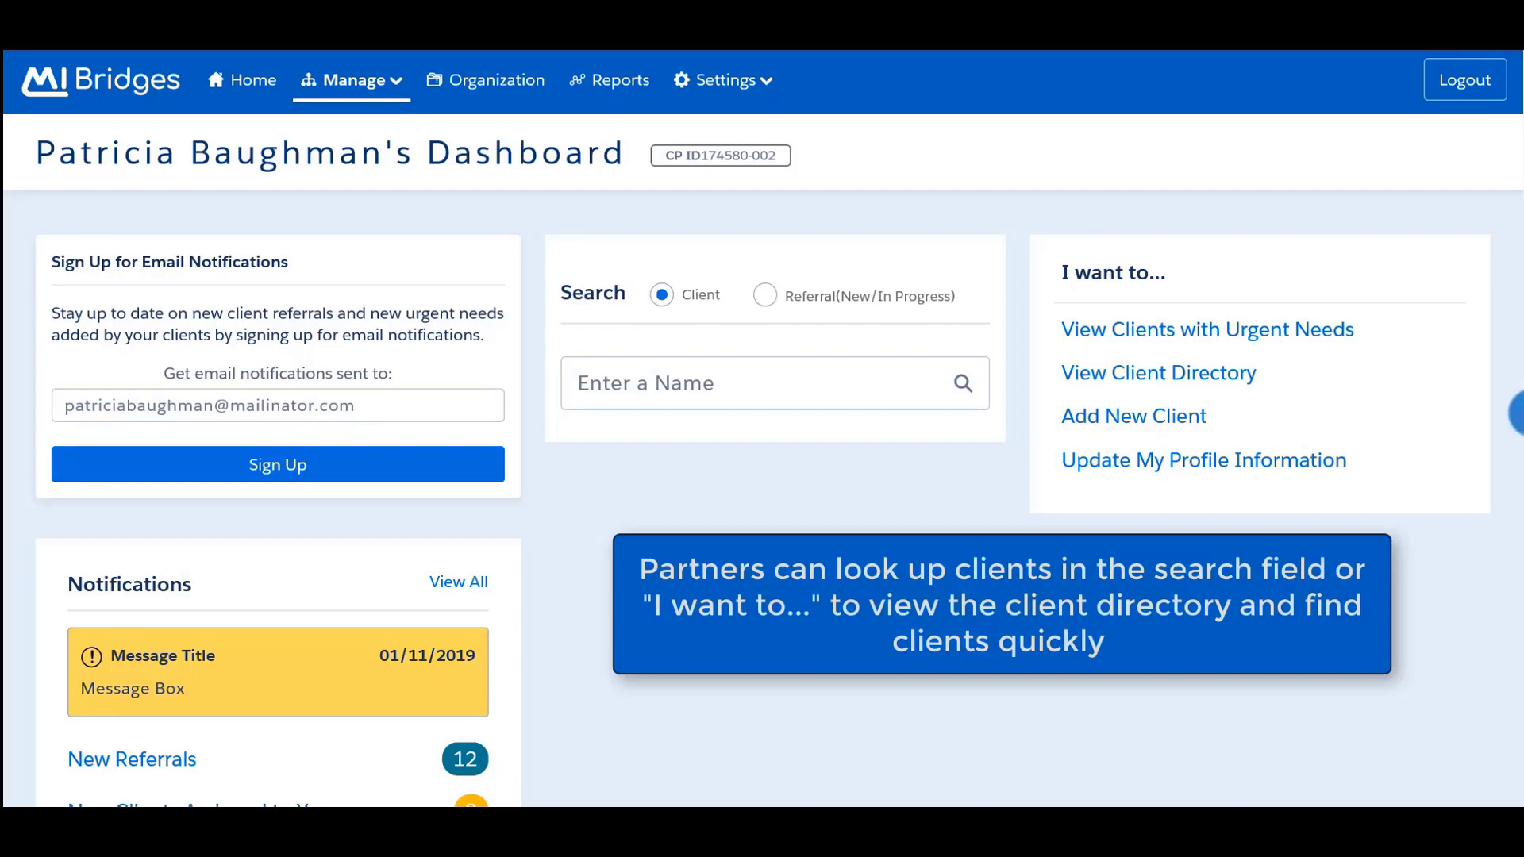
Step: Search the dashboard's Enter a Name box for clients matching 'tam'
click(786, 381)
text(tam)
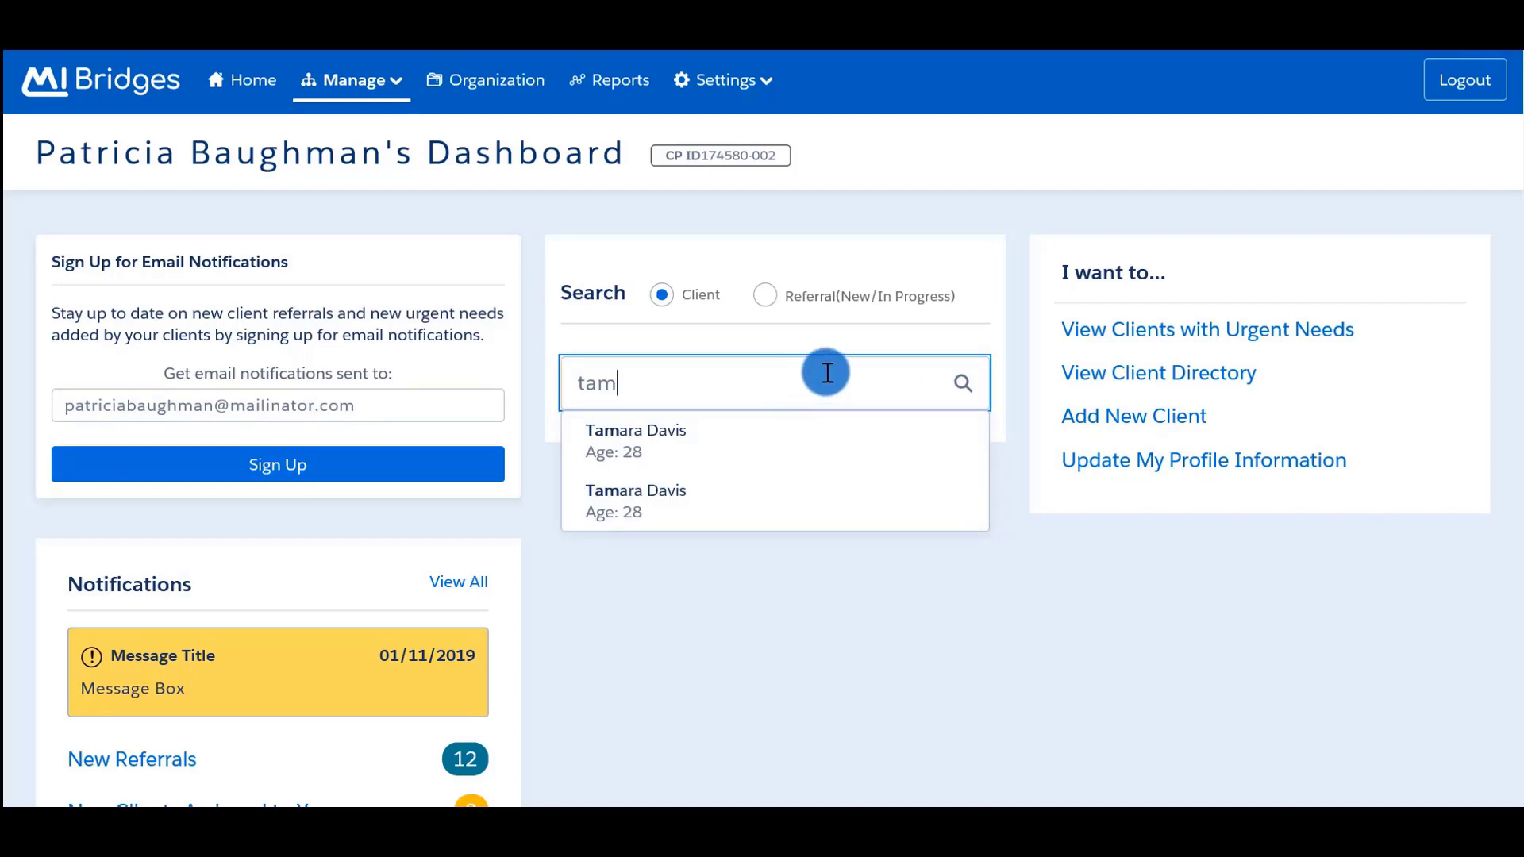
Step: Open the Client Directory, change the filter from Urgent Needs to All, and search by the client's first name
click(1155, 333)
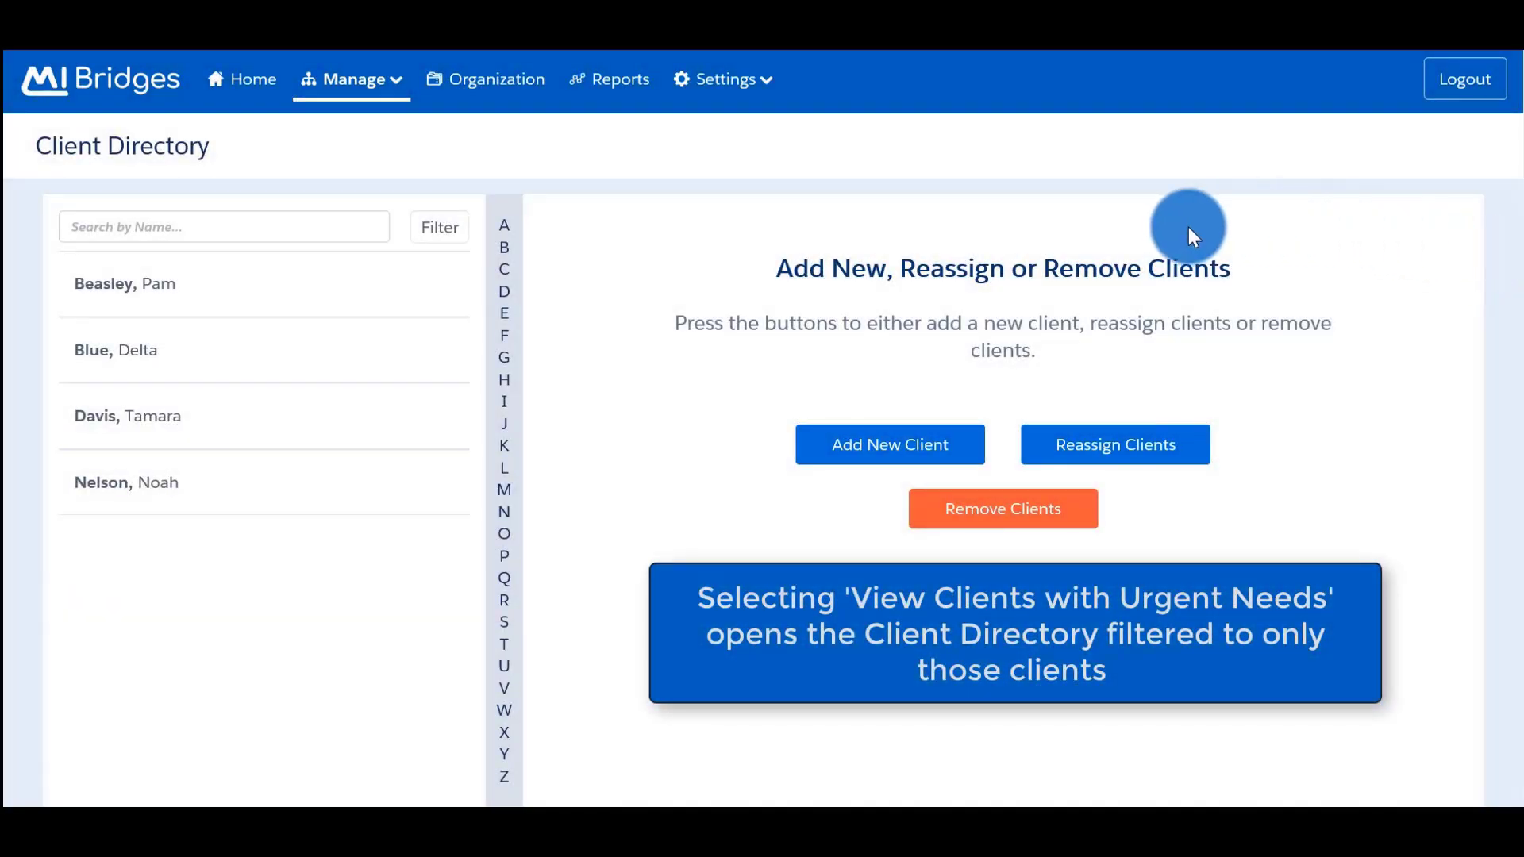
click(439, 227)
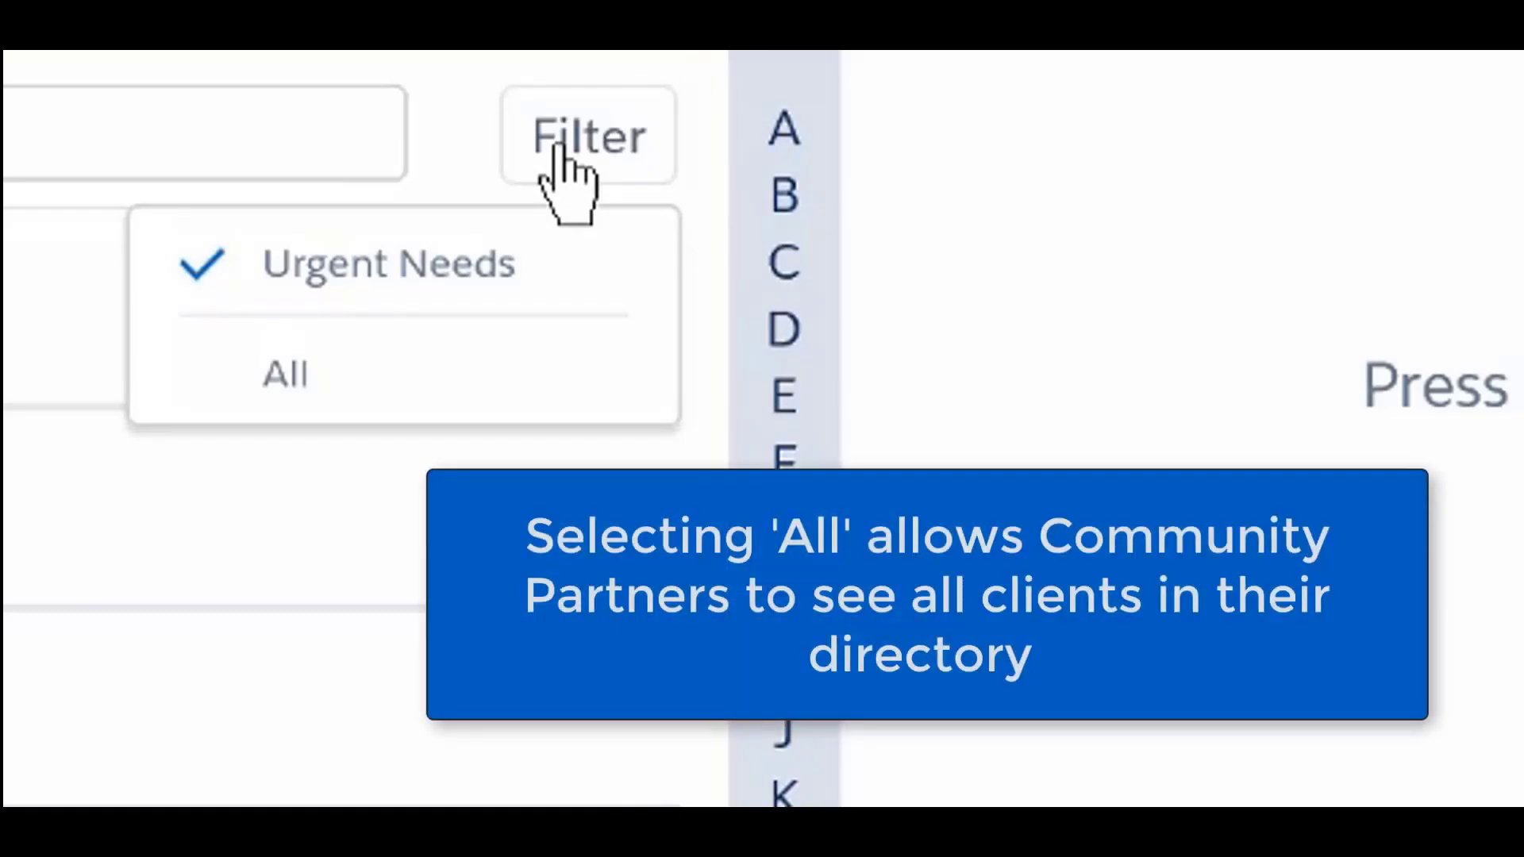
click(489, 372)
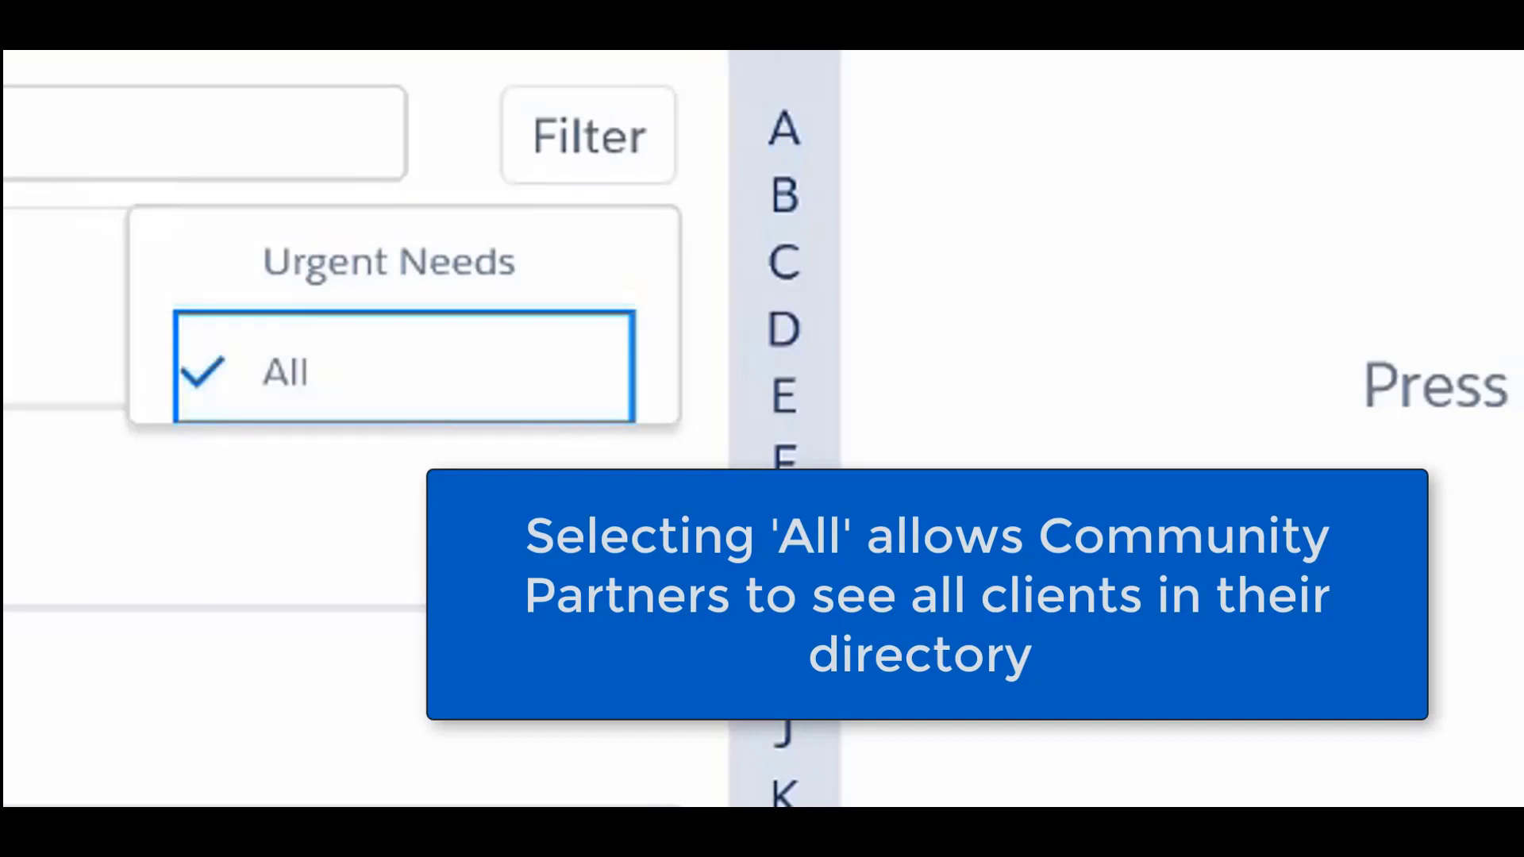
click(320, 138)
text(N)
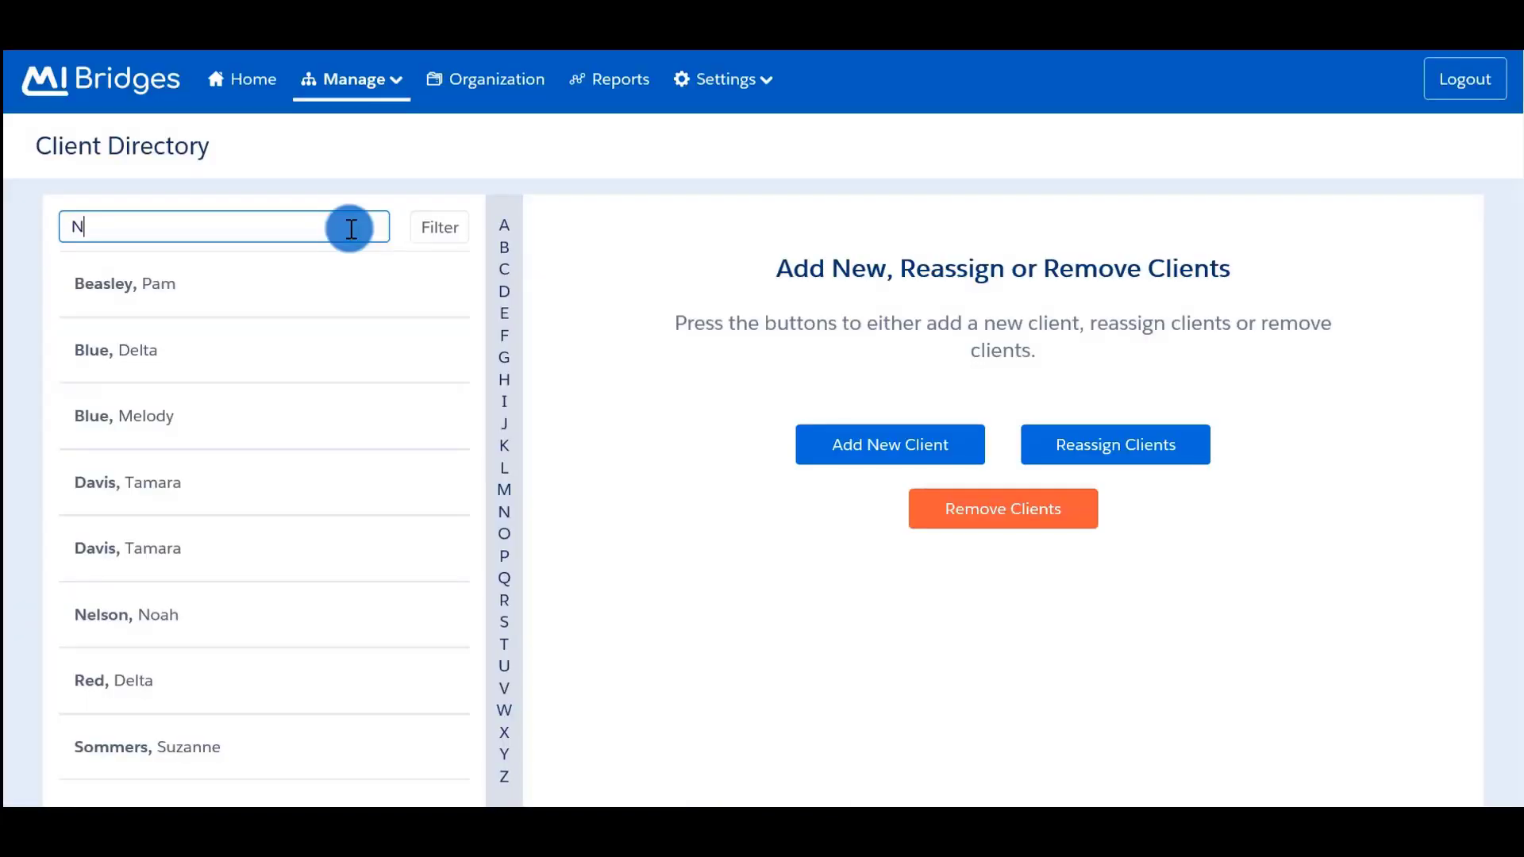
text(oah)
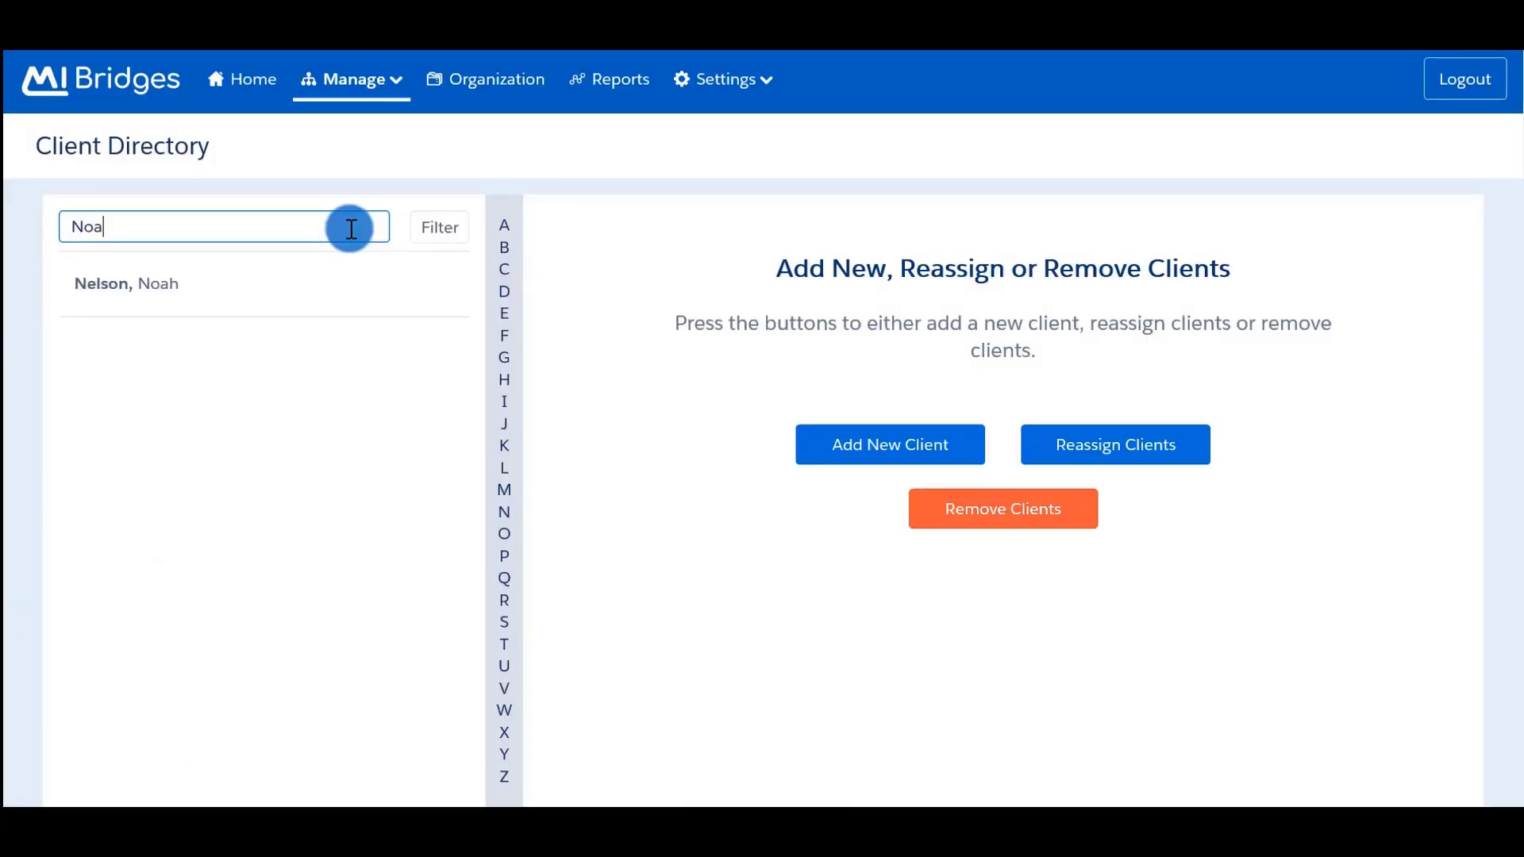
Step: Open the client's record and review household info, home address, notes and consent details
click(127, 284)
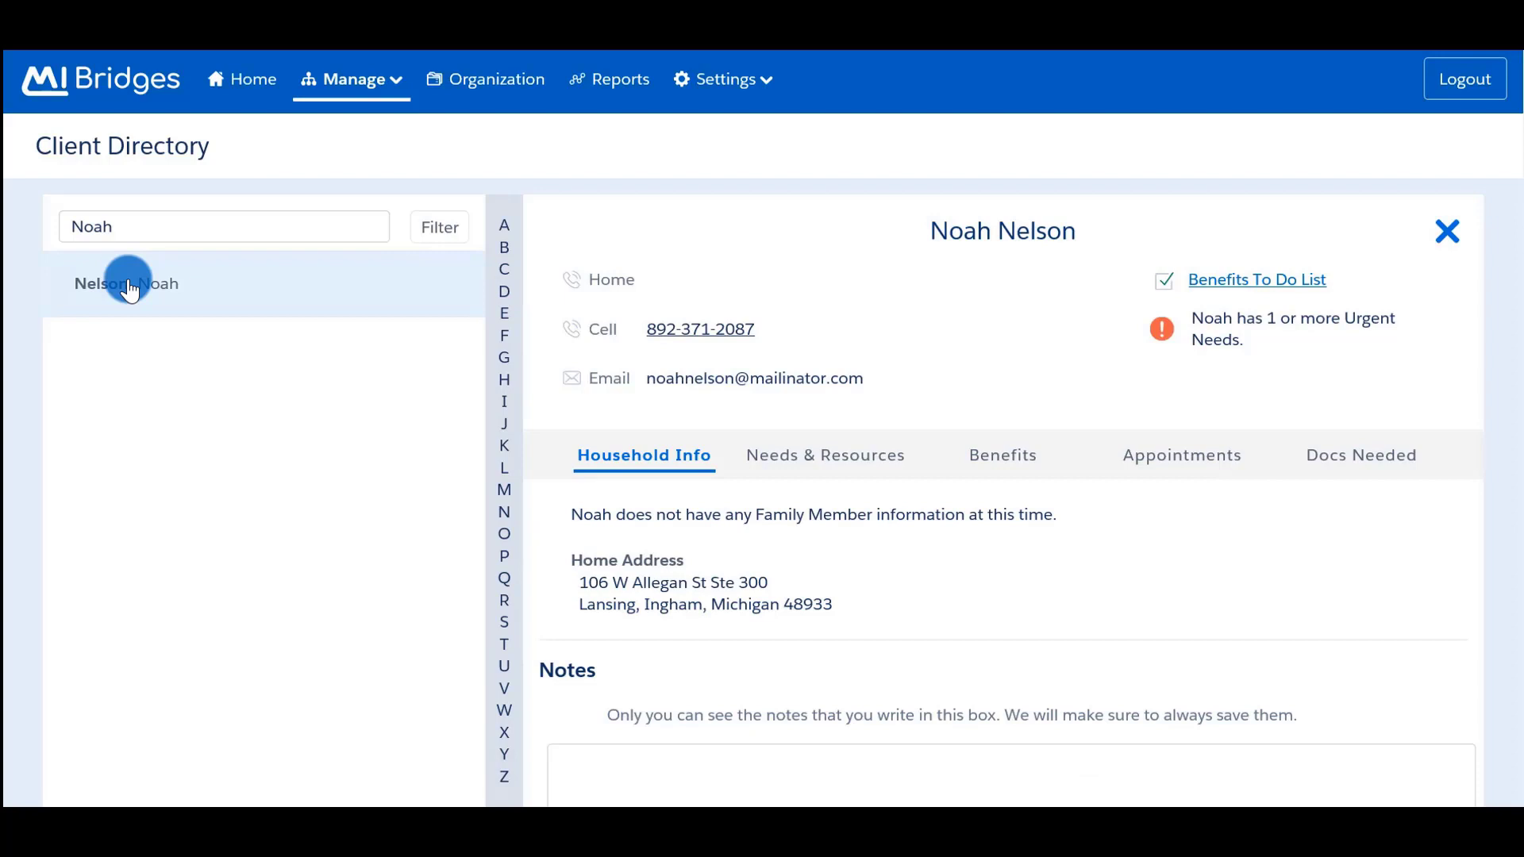
scroll(130, 290, down, 4)
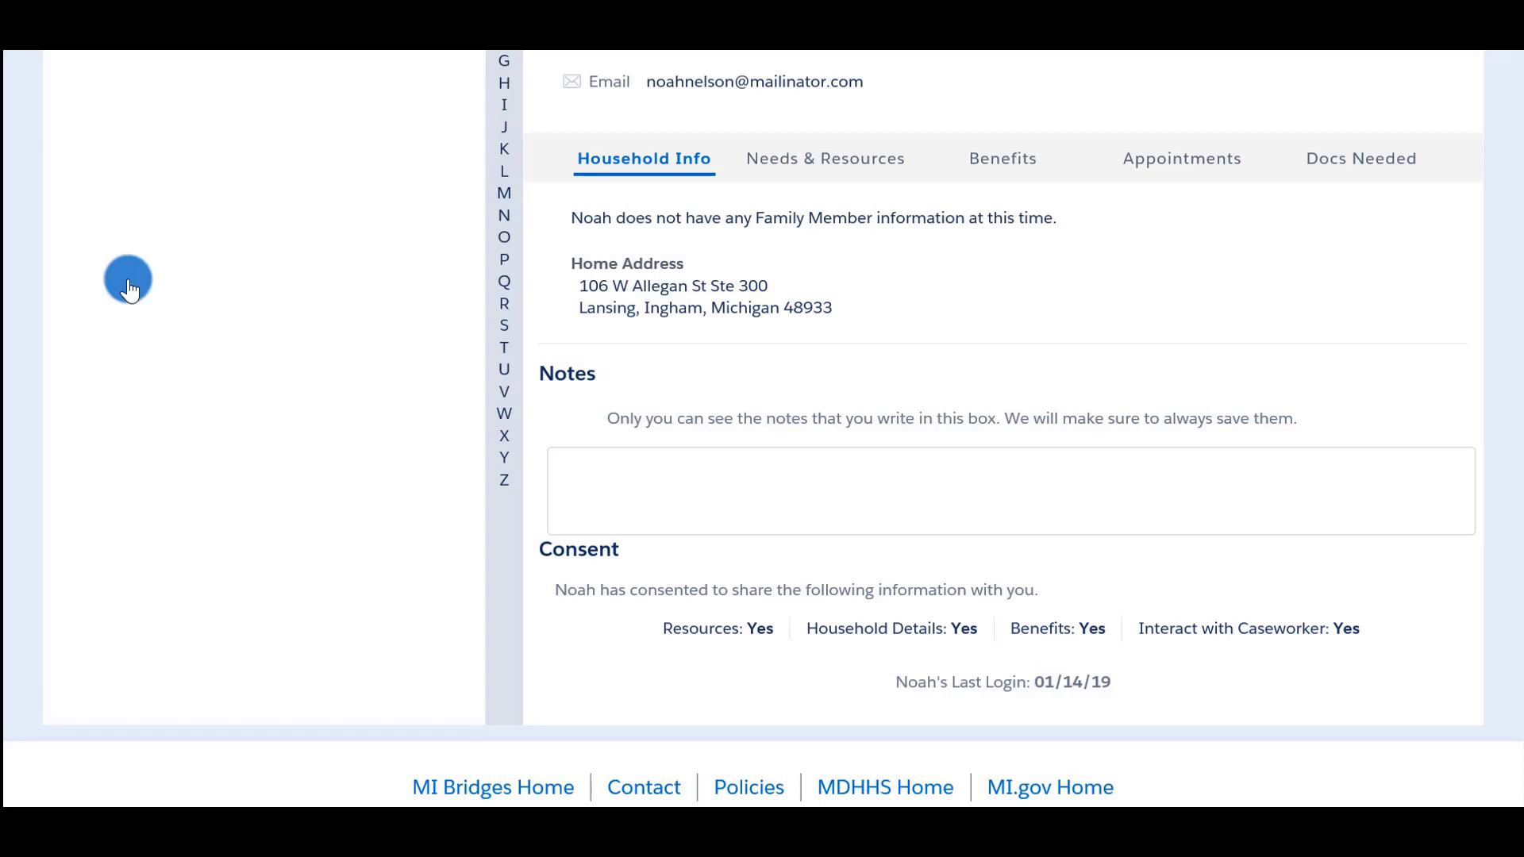
scroll(129, 289, up, 2)
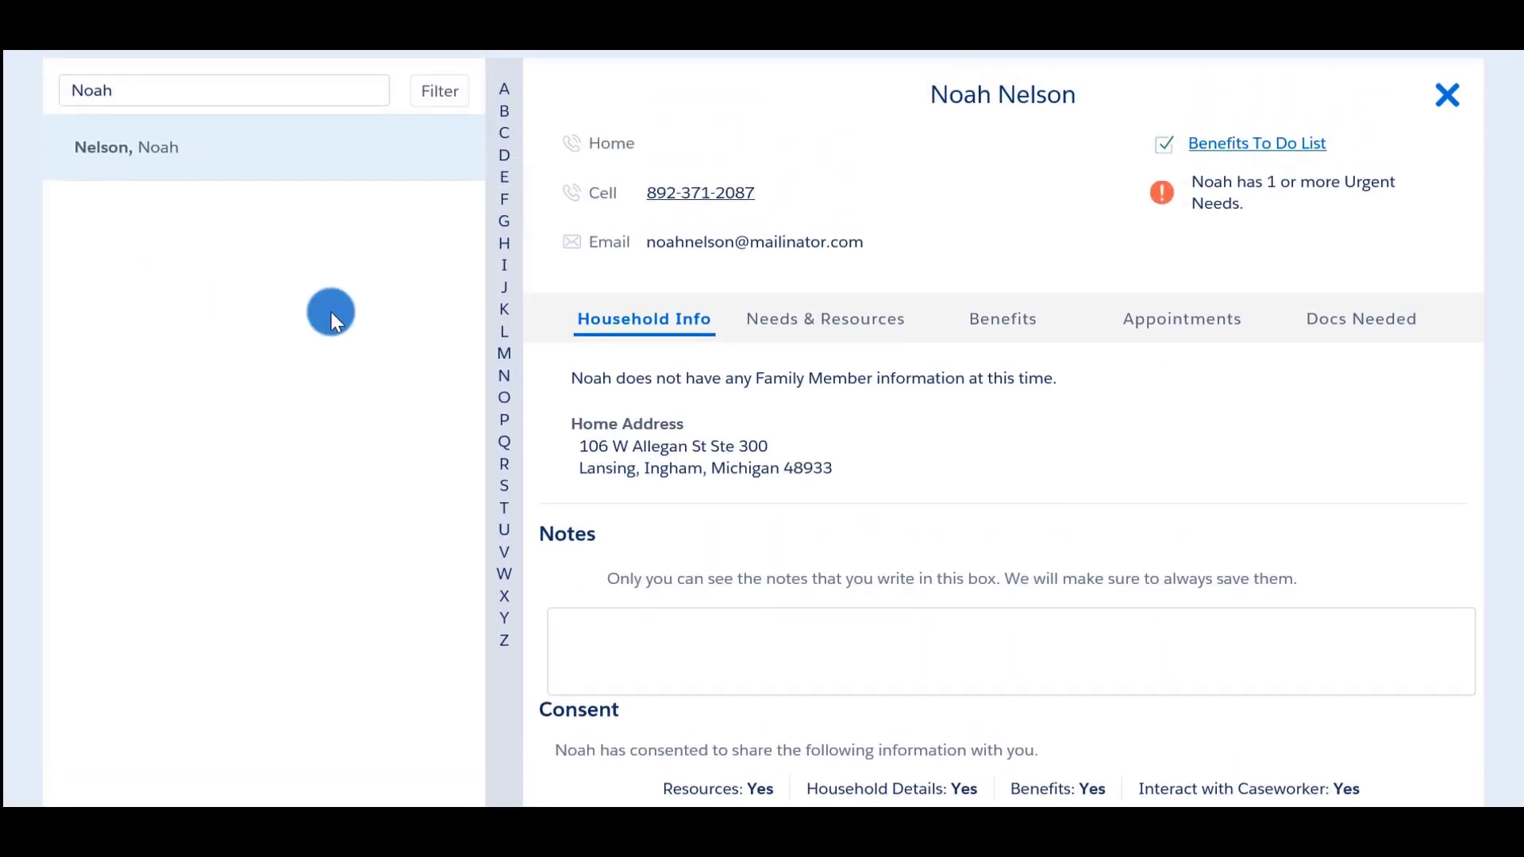
Step: From the Benefits tab, open the client's case history of four submitted applications
click(1014, 313)
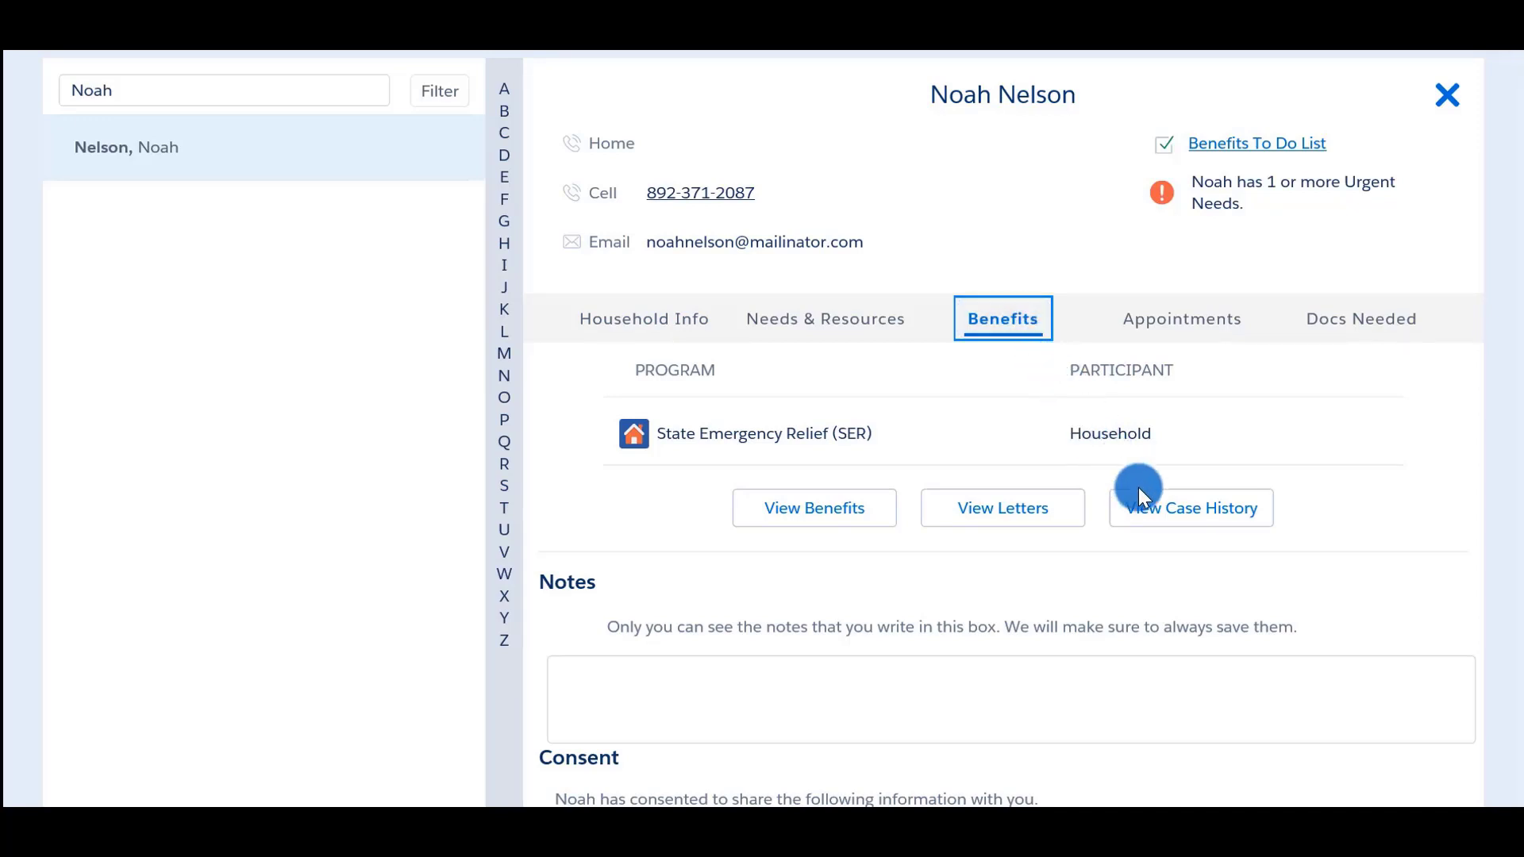
click(1162, 518)
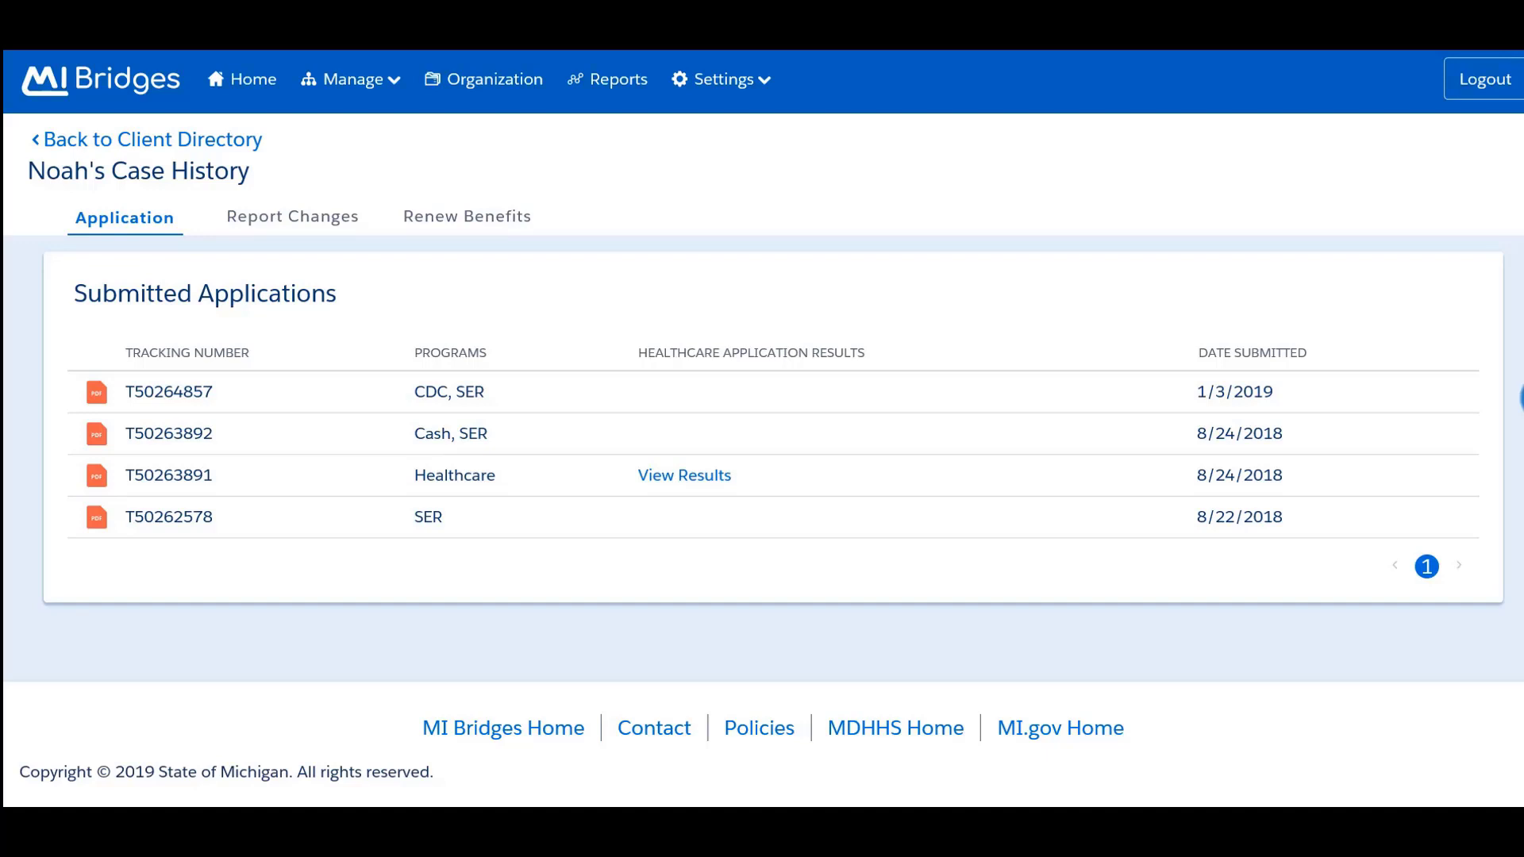
Step: Review the healthcare application results, submitted changes and empty renewals list, then return to the directory
click(702, 476)
click(304, 226)
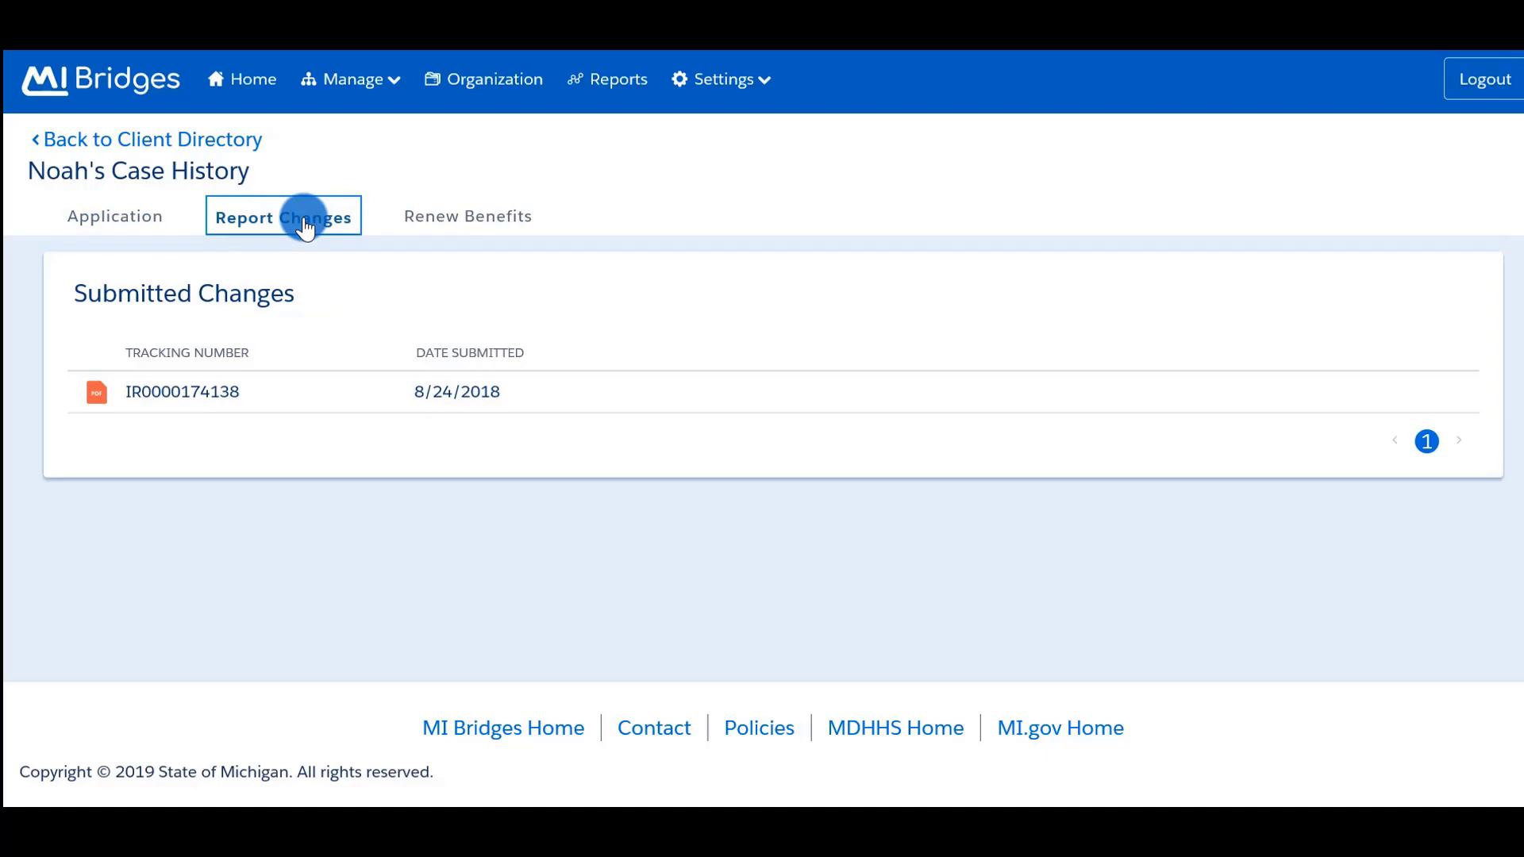
click(451, 229)
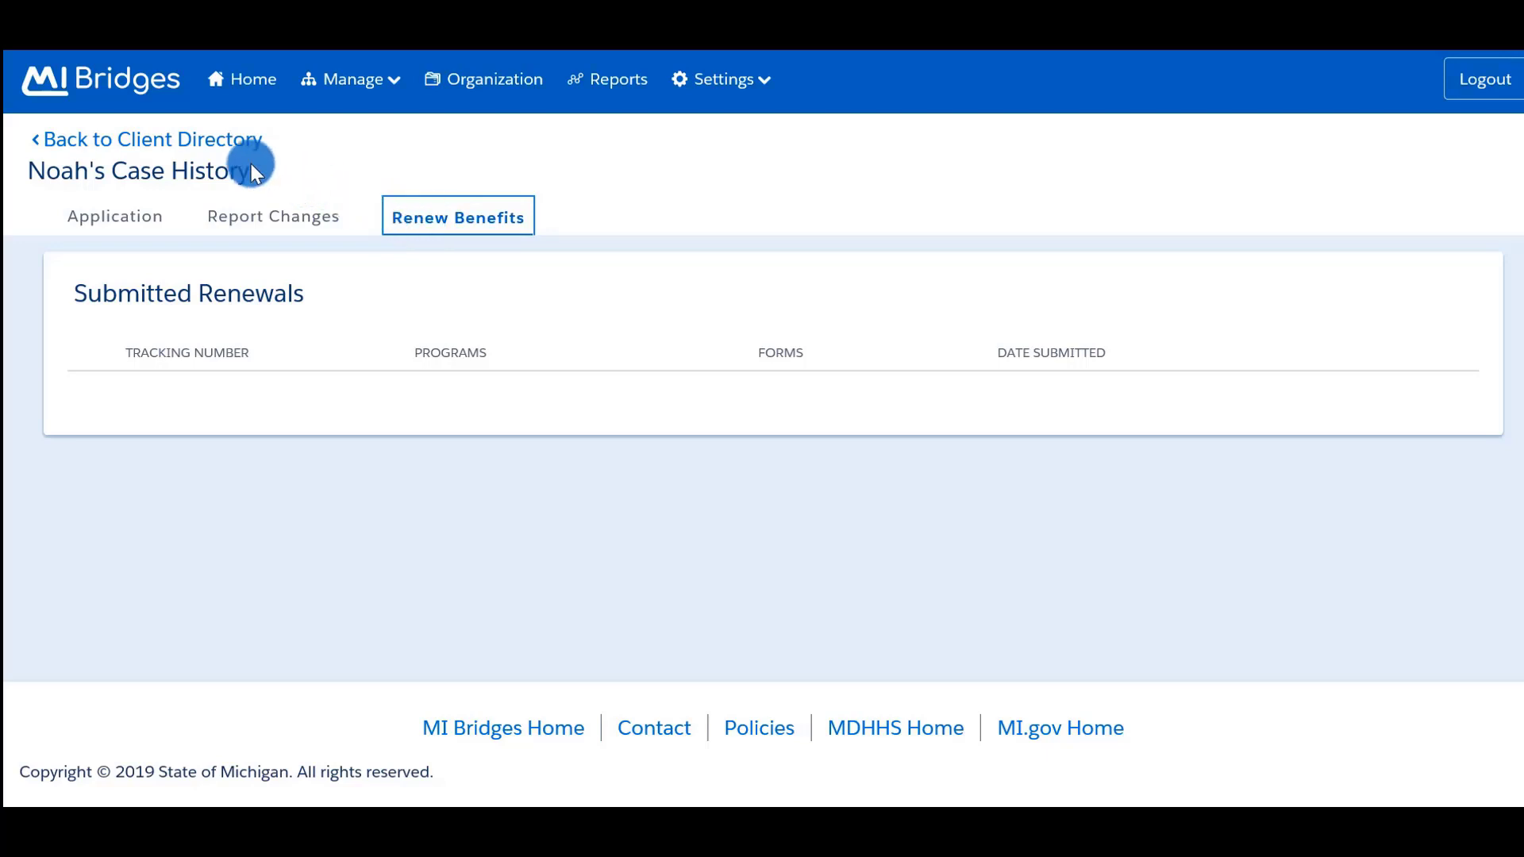
click(188, 147)
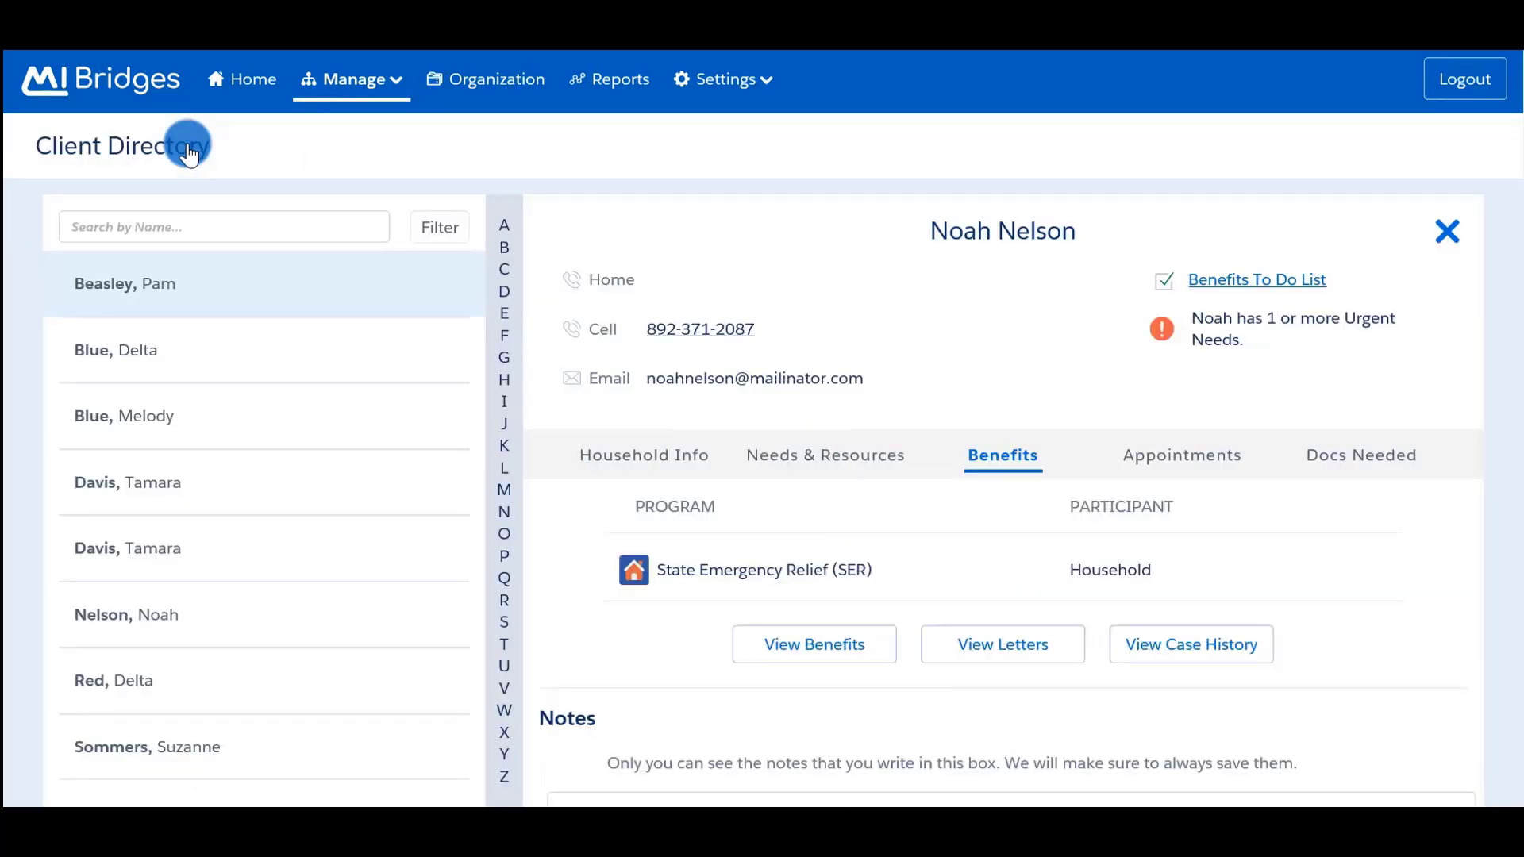
Step: Show the client's Docs Needed list, headed by a checking account statement dated 10/27/2017
click(1340, 468)
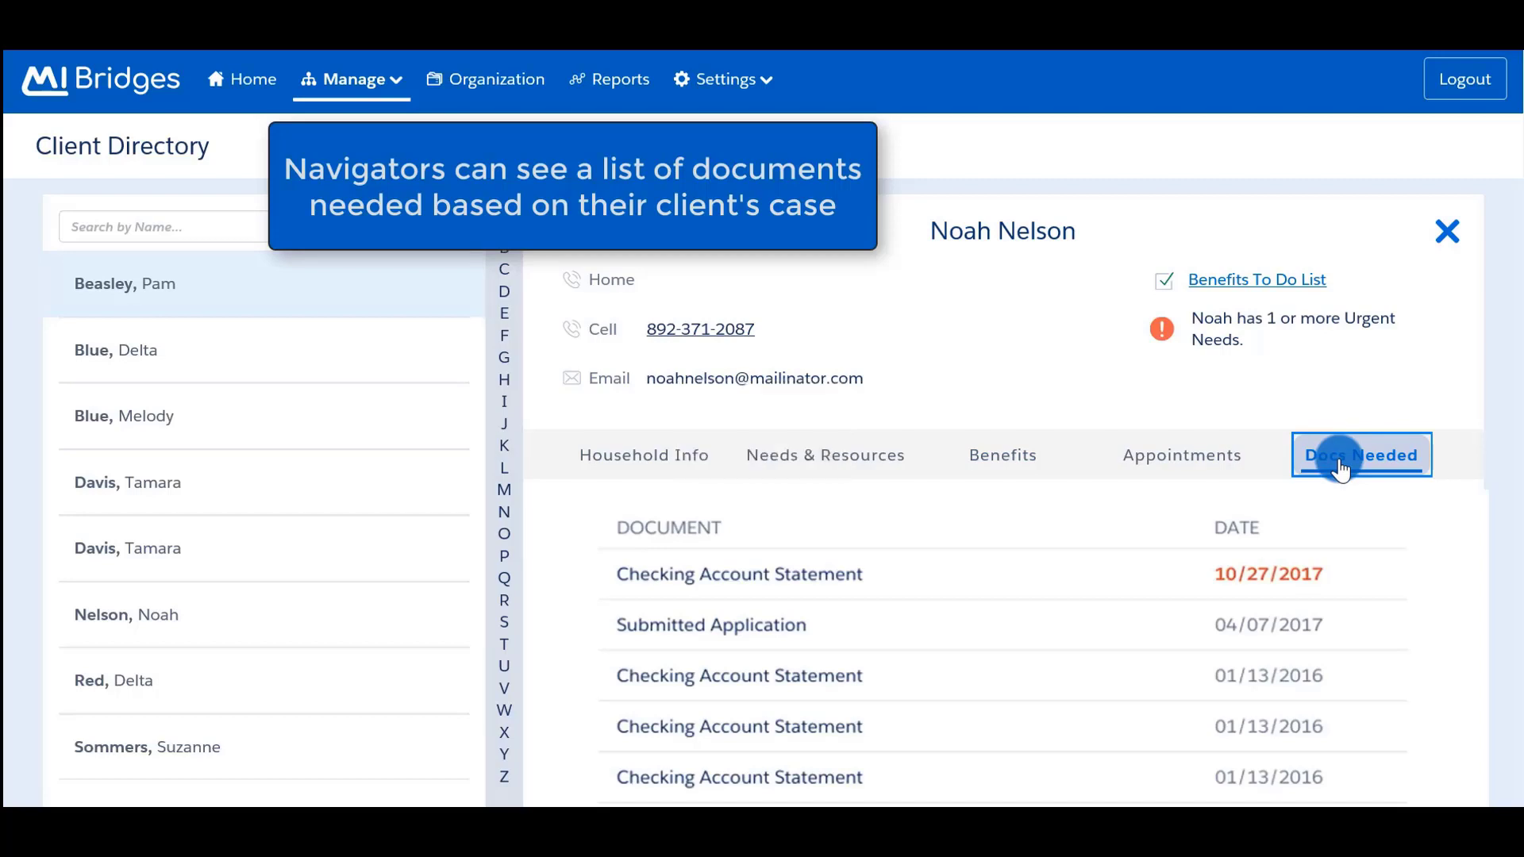
scroll(1340, 468, down, 2)
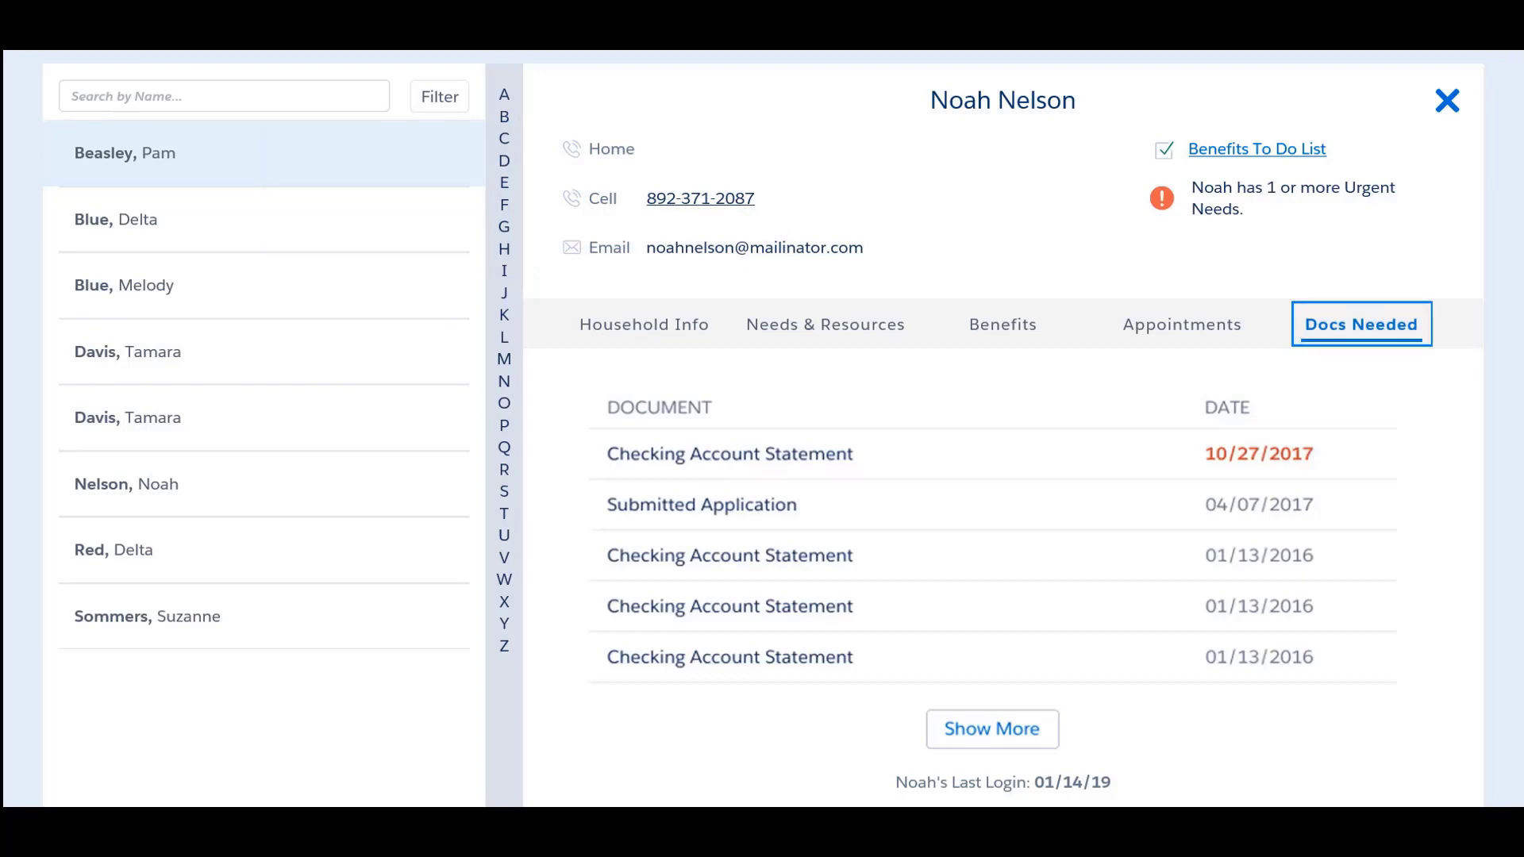
Step: Return the client panel to the Benefits tab showing State Emergency Relief (SER)
click(1009, 353)
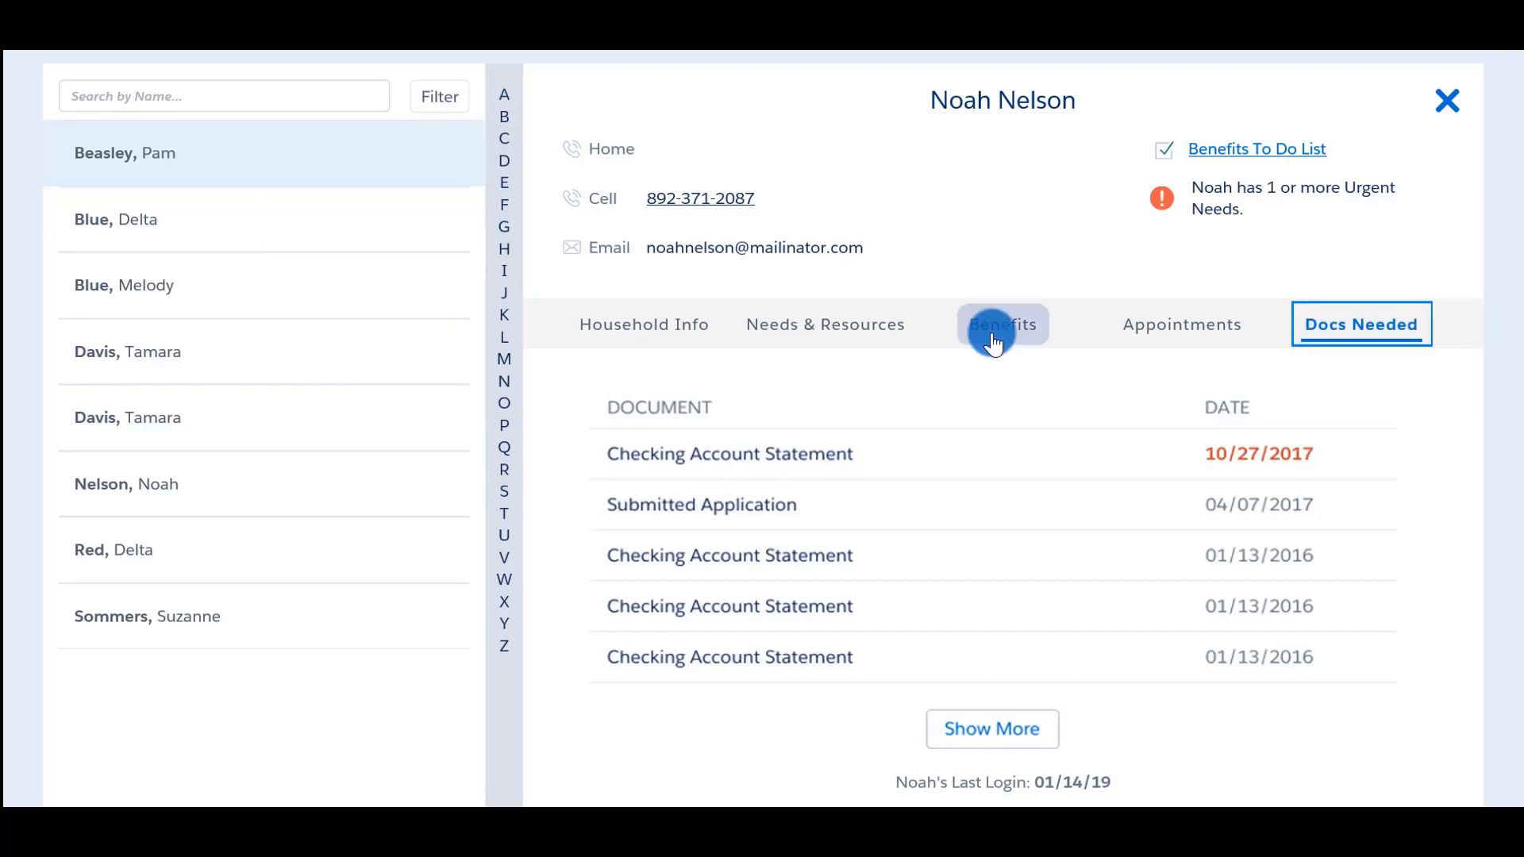
click(984, 332)
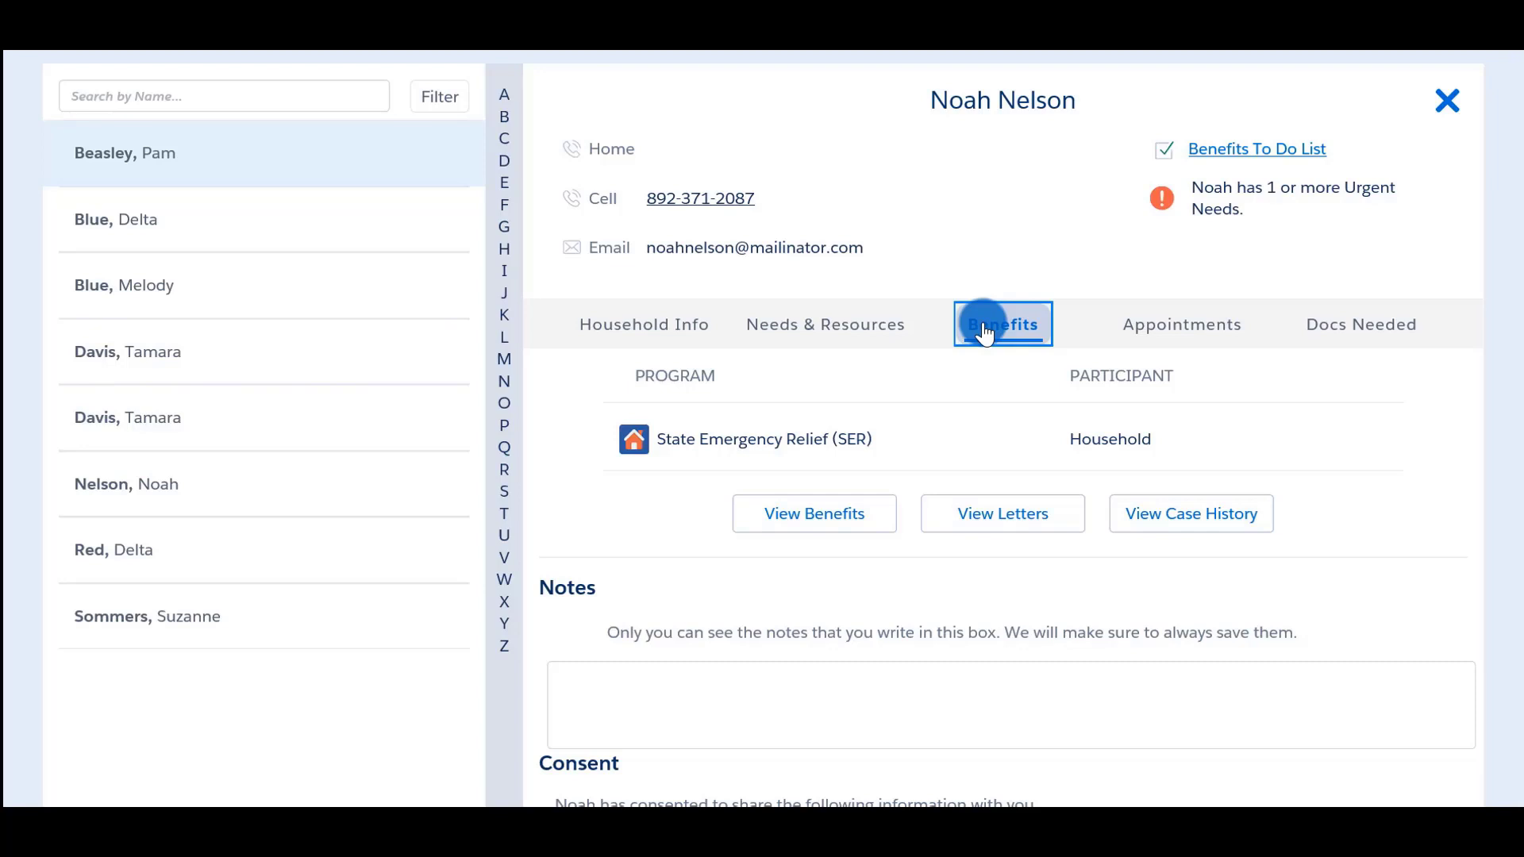
Step: Review the client's three letters, including the Medicaid Application and SER Decision Notice, then go back
click(984, 520)
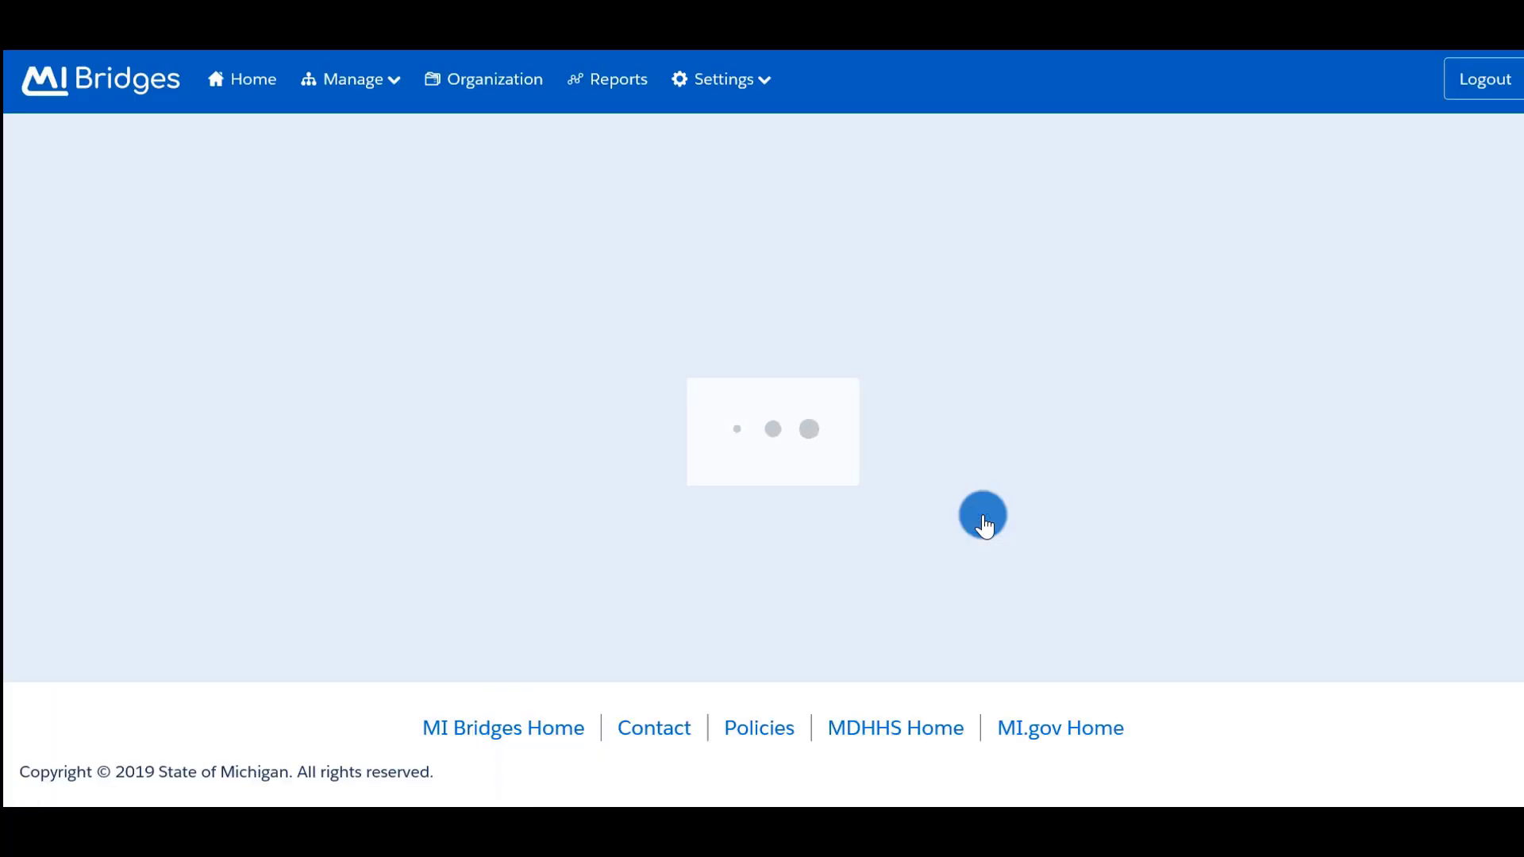
scroll(984, 523, down, 1)
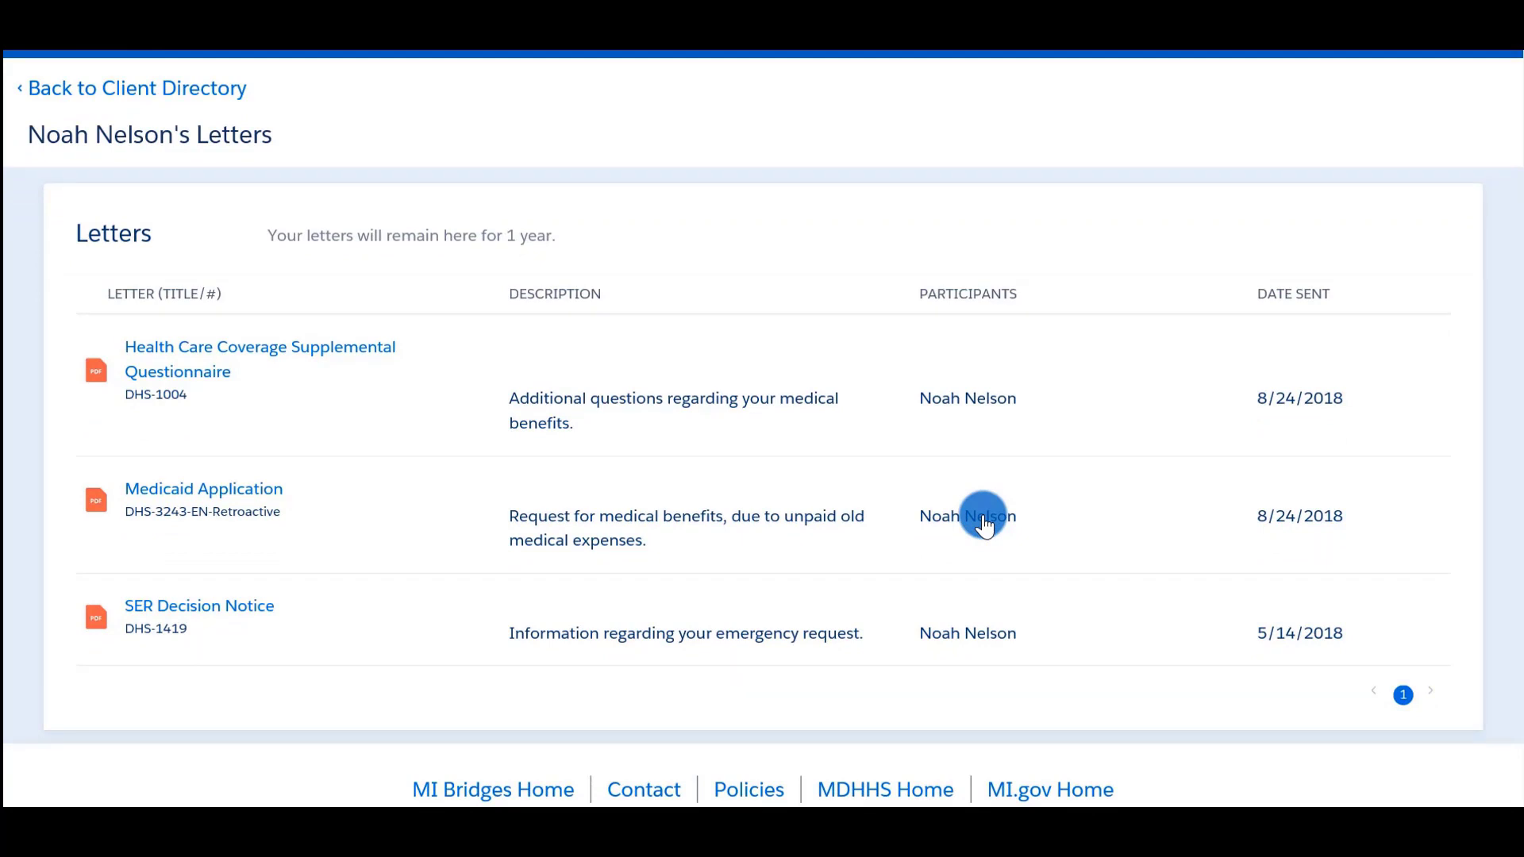
scroll(985, 524, up, 1)
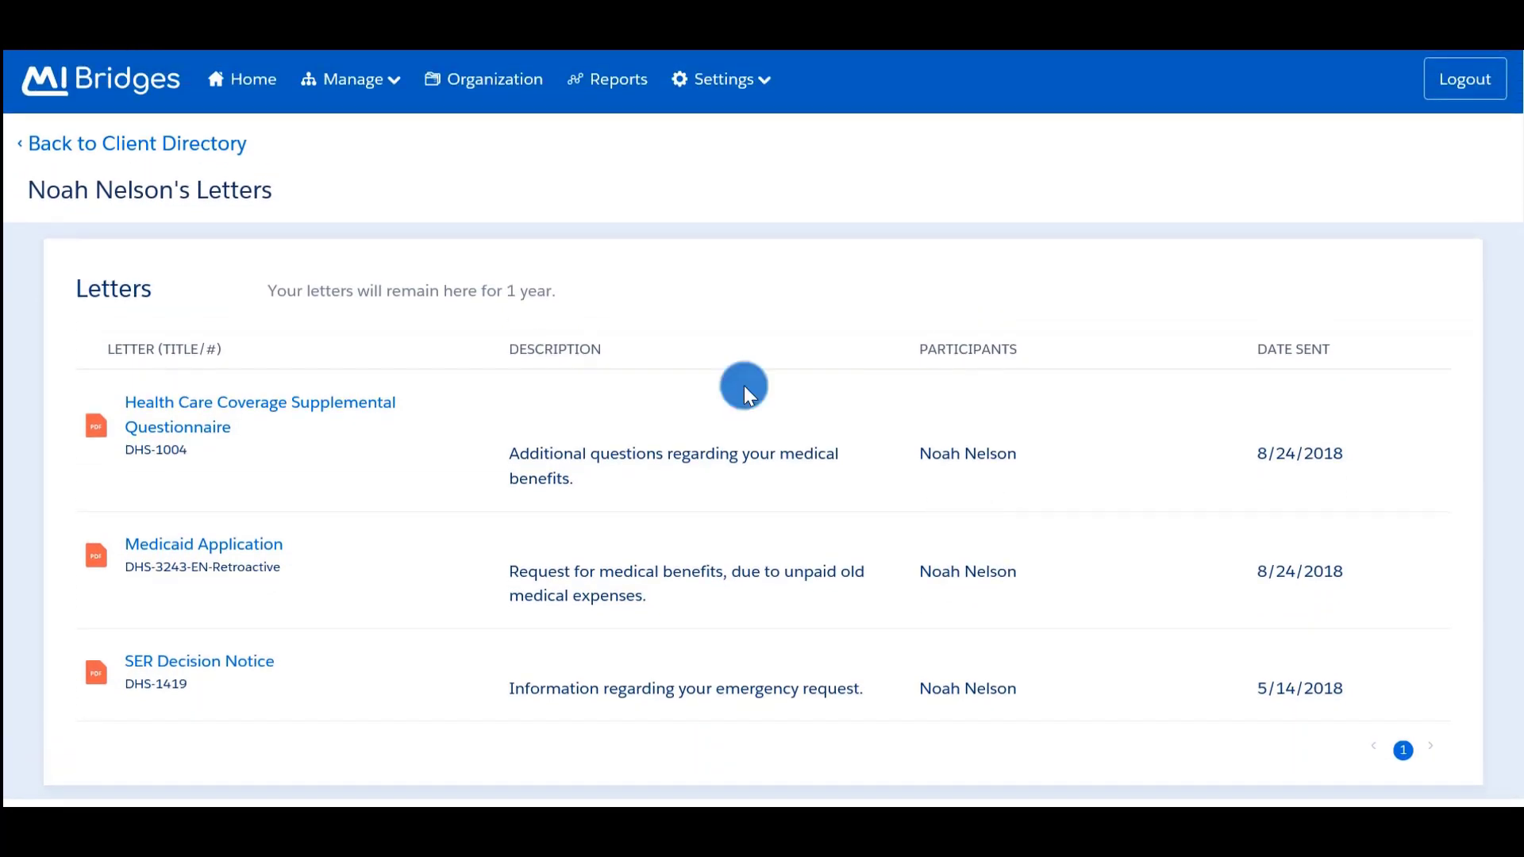
click(201, 144)
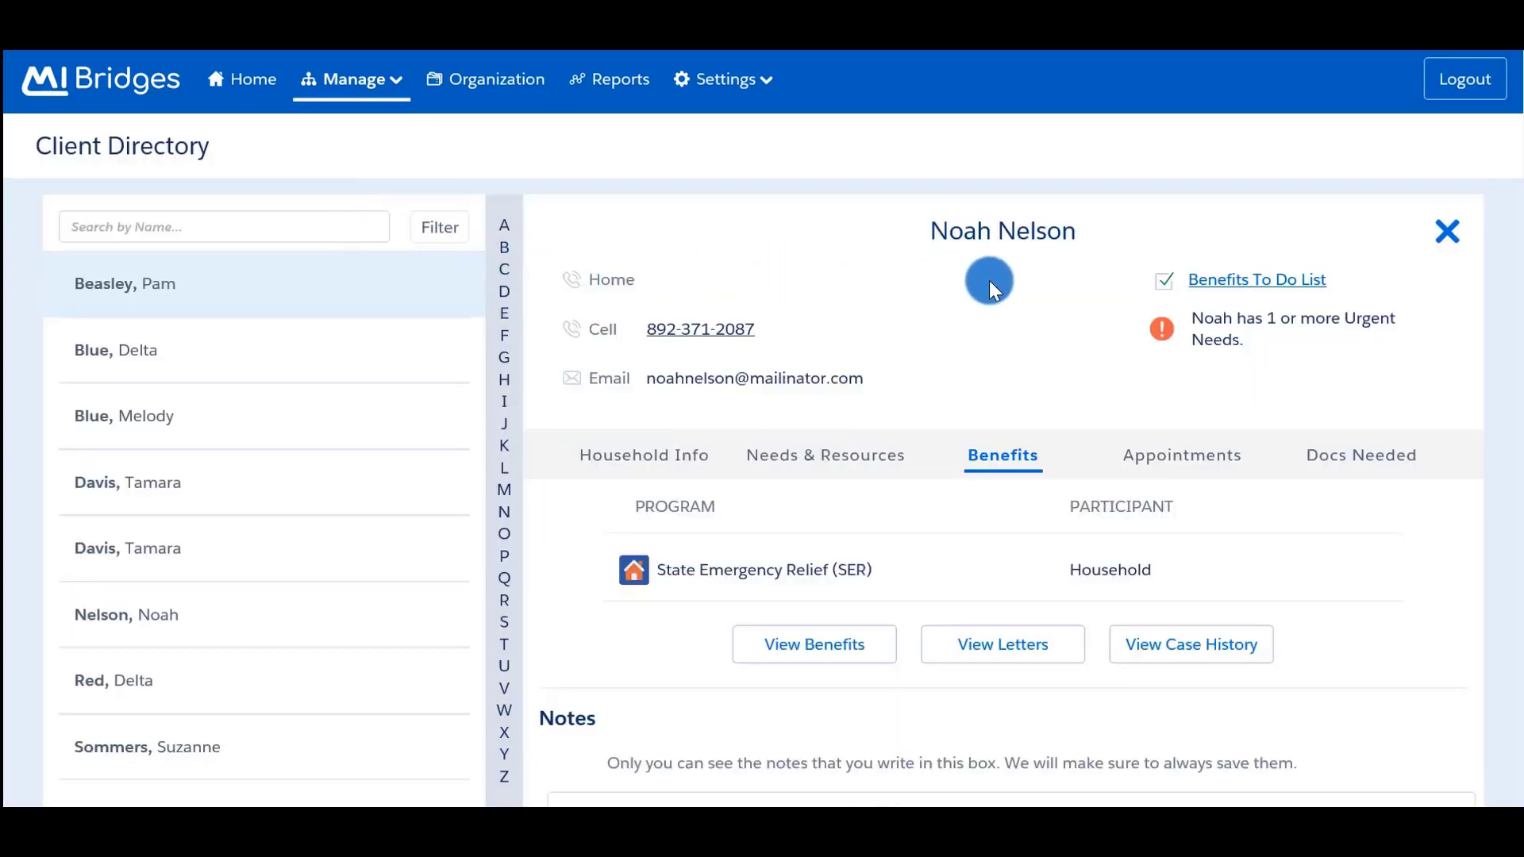
Step: Open the client's Benefits To Do List from the Benefits tab
click(1137, 318)
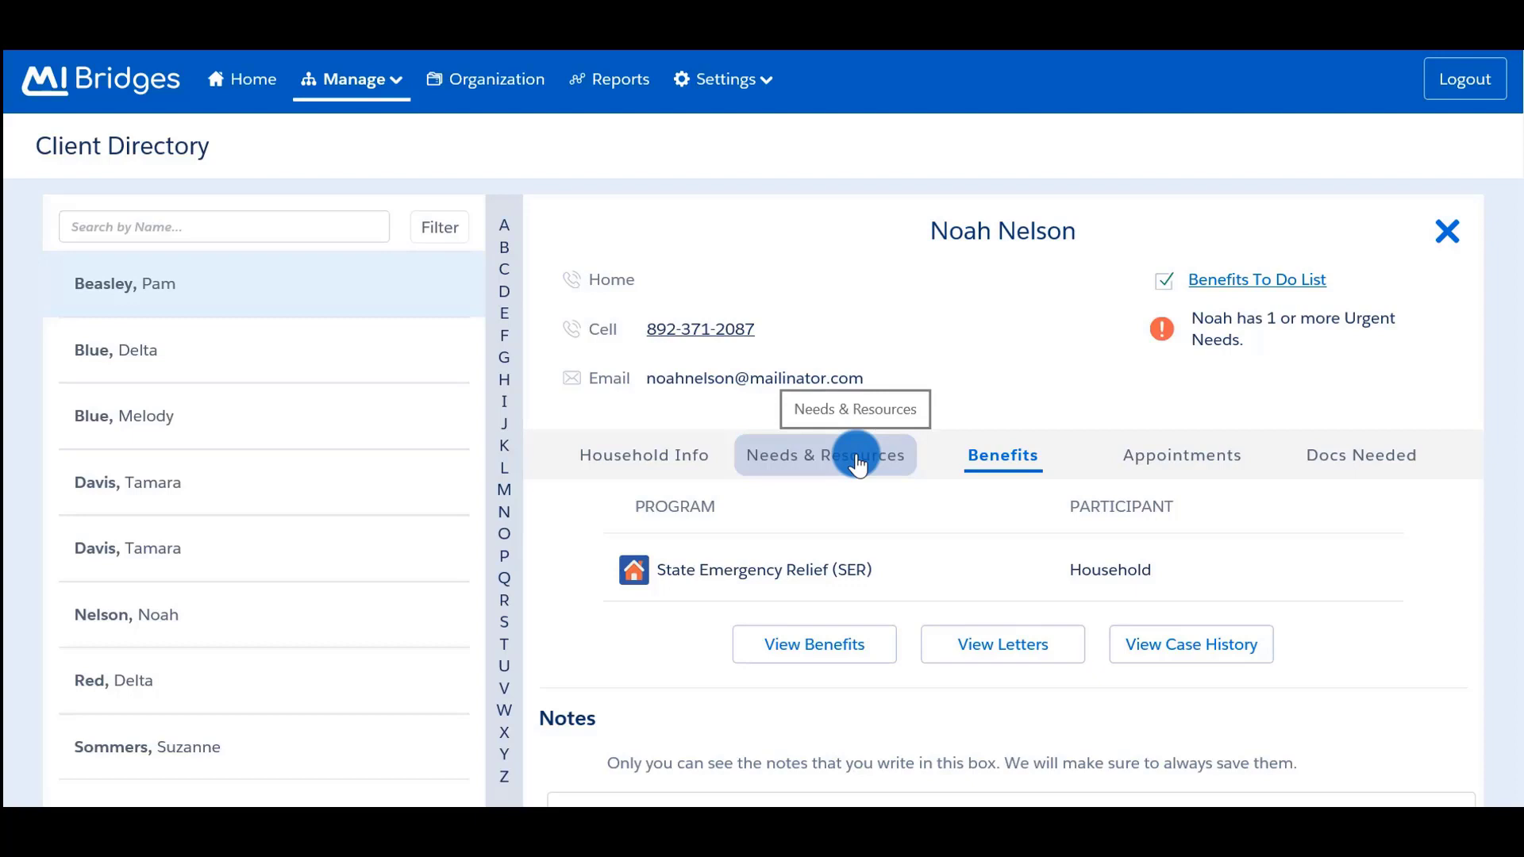
Step: Switch to the Needs & Resources tab to see the client's saved Food and Utilities resources
click(858, 465)
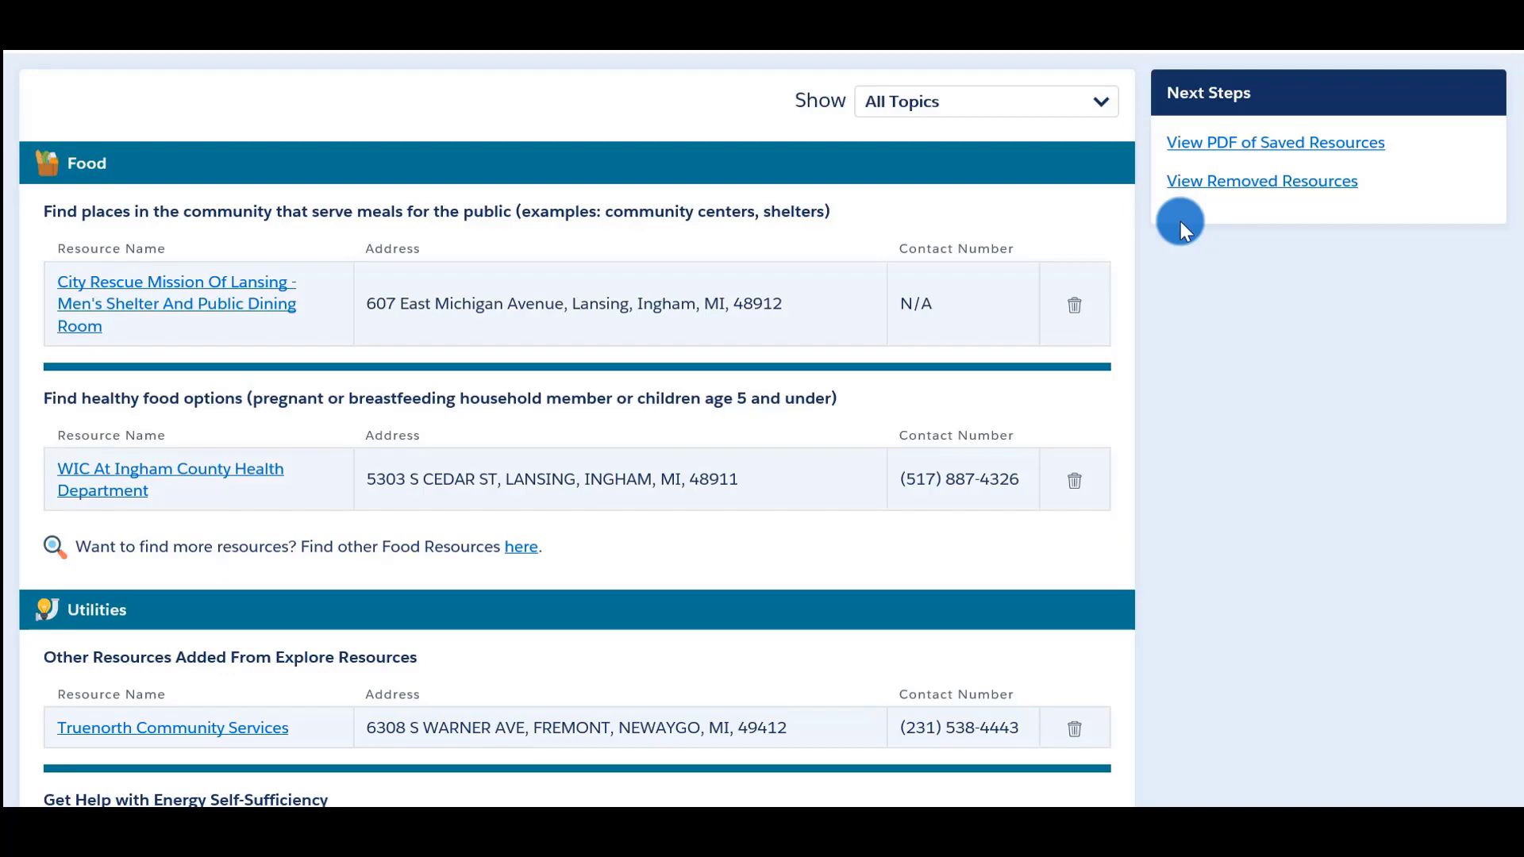
Step: Open the Removed Resources list showing the three resources removed in the last year
click(1222, 184)
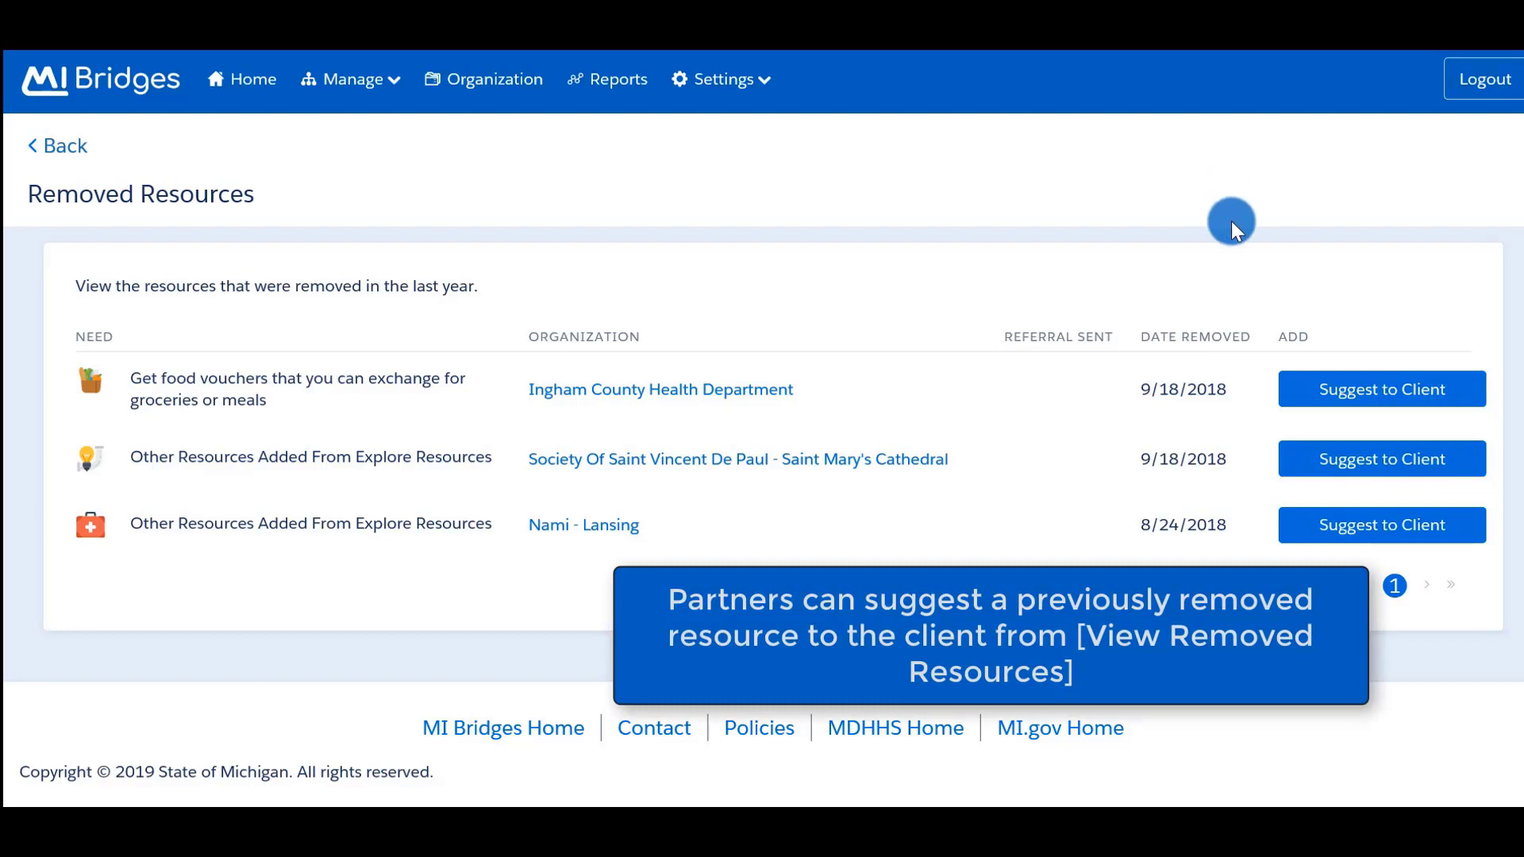
Step: Re-suggest the removed Ingham County Health Department food-voucher resource, then return to My Saved Resources
click(1321, 391)
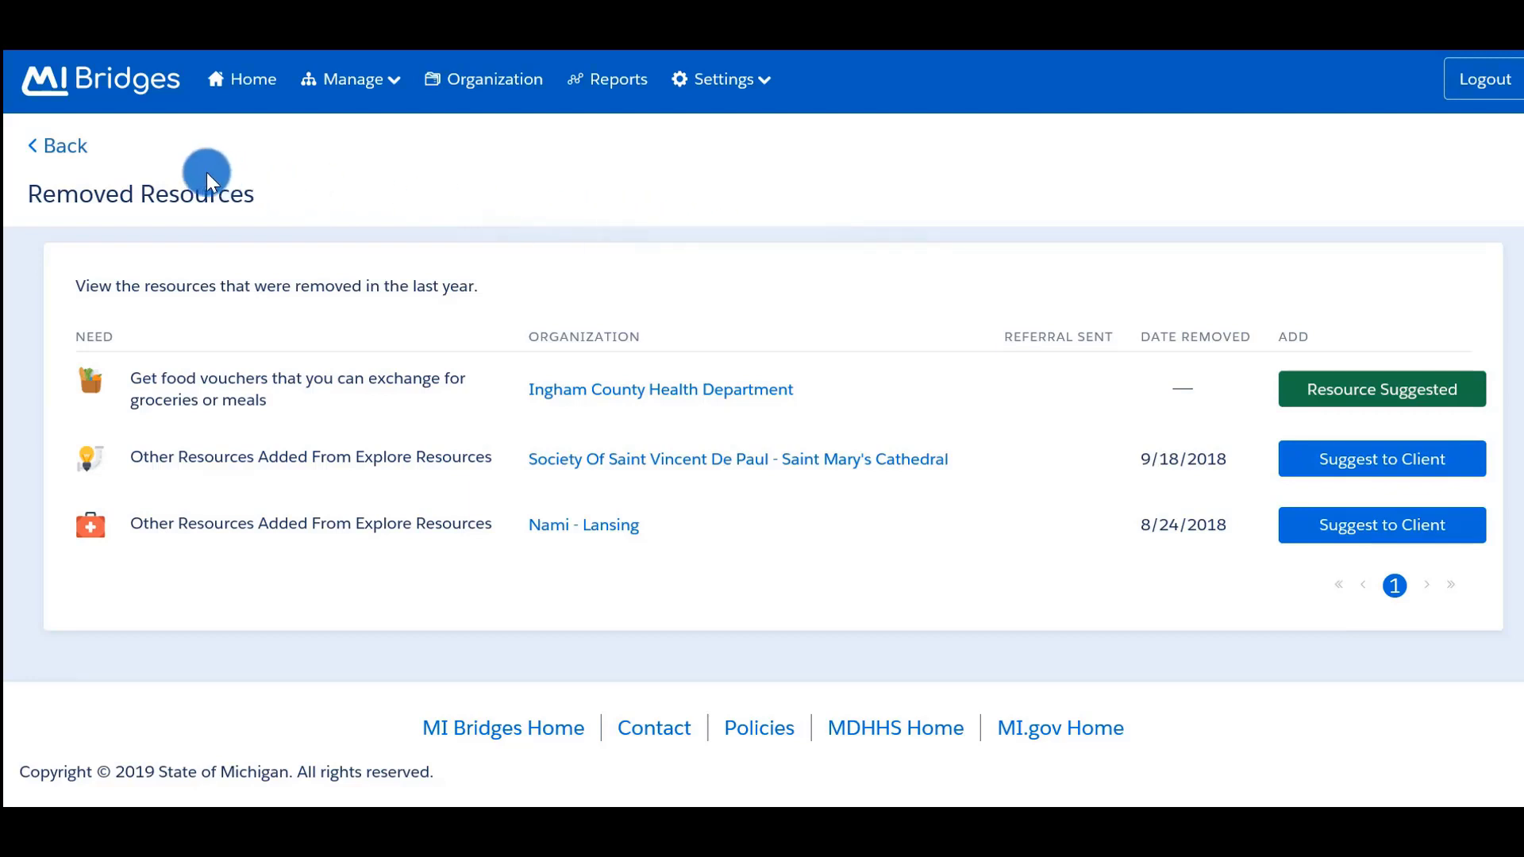
click(63, 150)
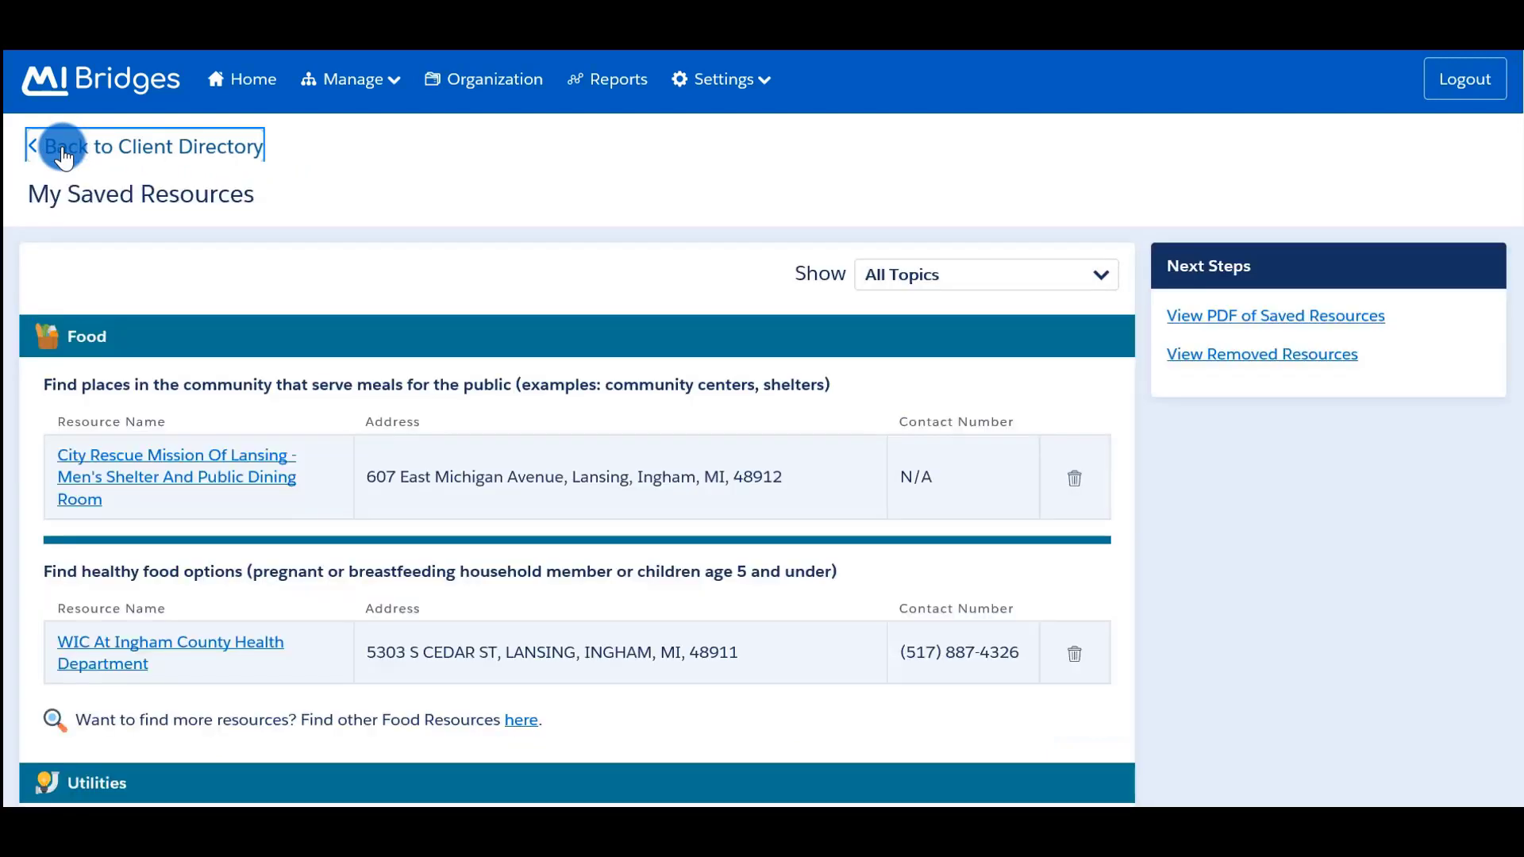
Step: Return to the Client Directory and review needs: Food 5, Utilities 1, Healthcare 3
click(63, 151)
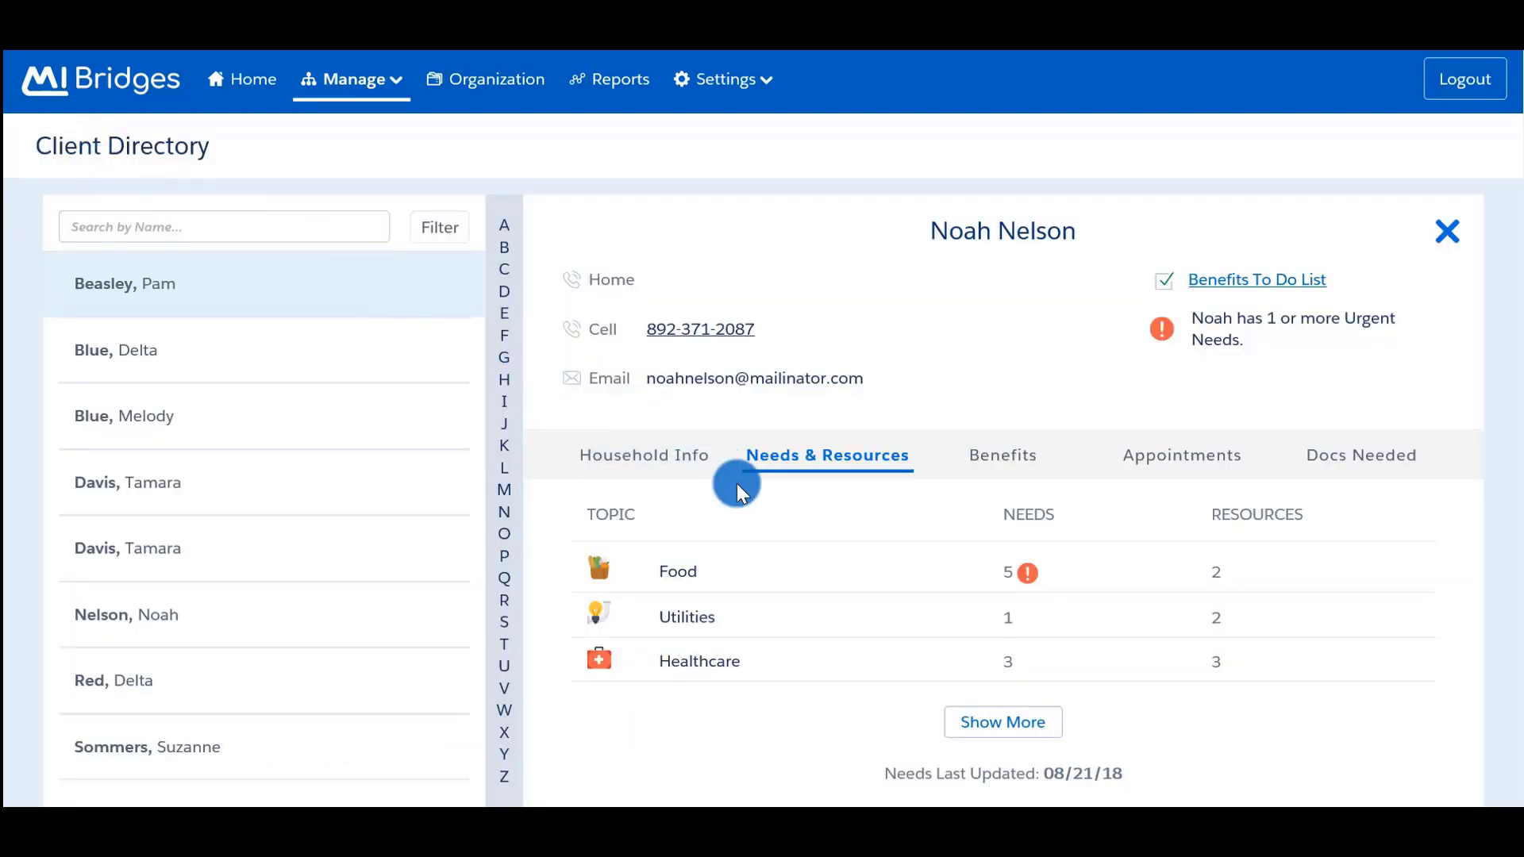
scroll(736, 484, down, 3)
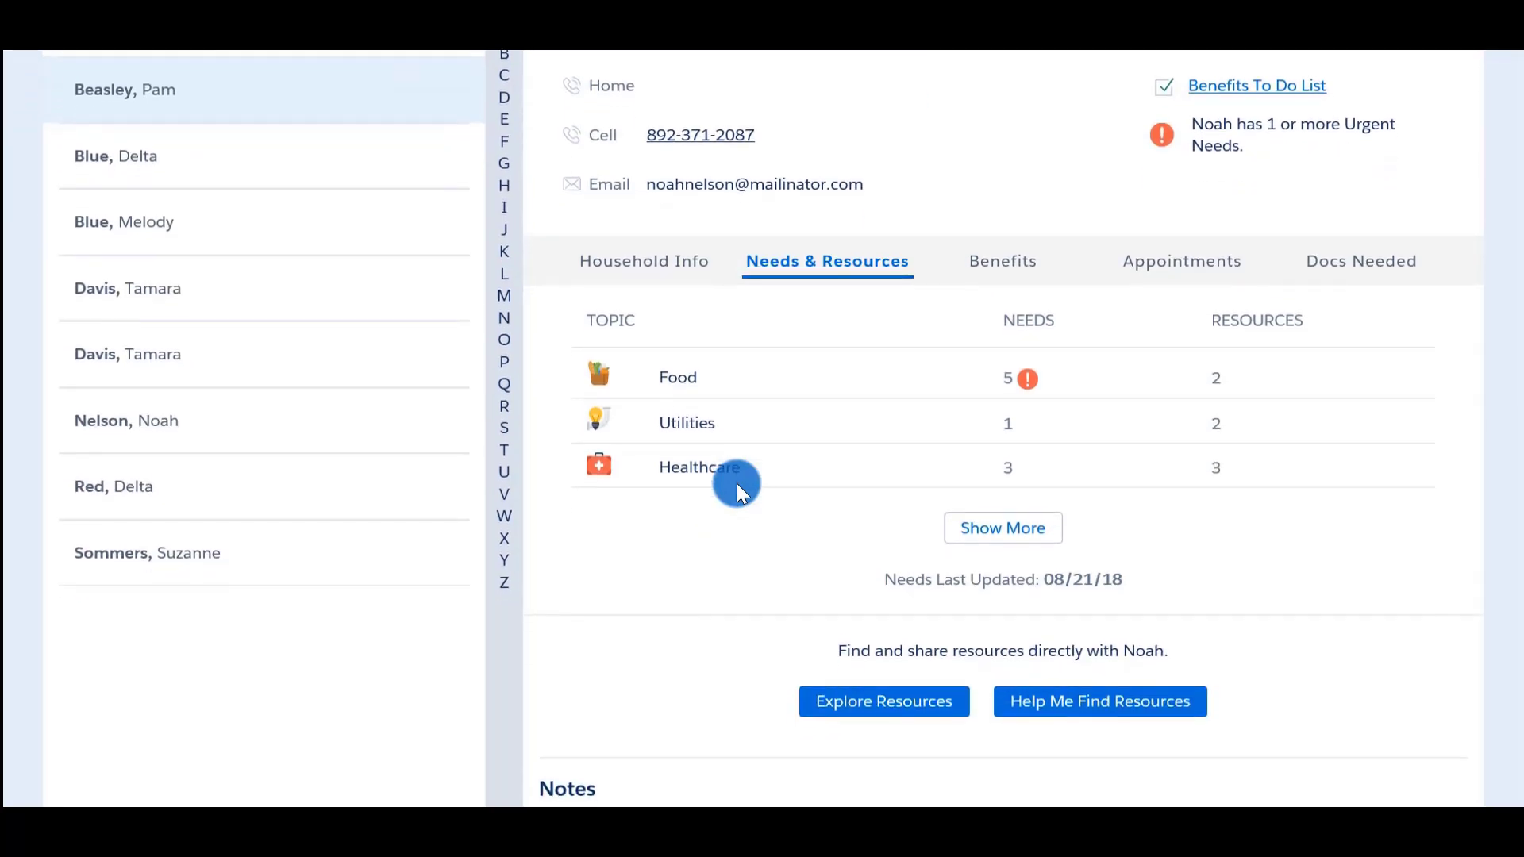
scroll(737, 484, down, 1)
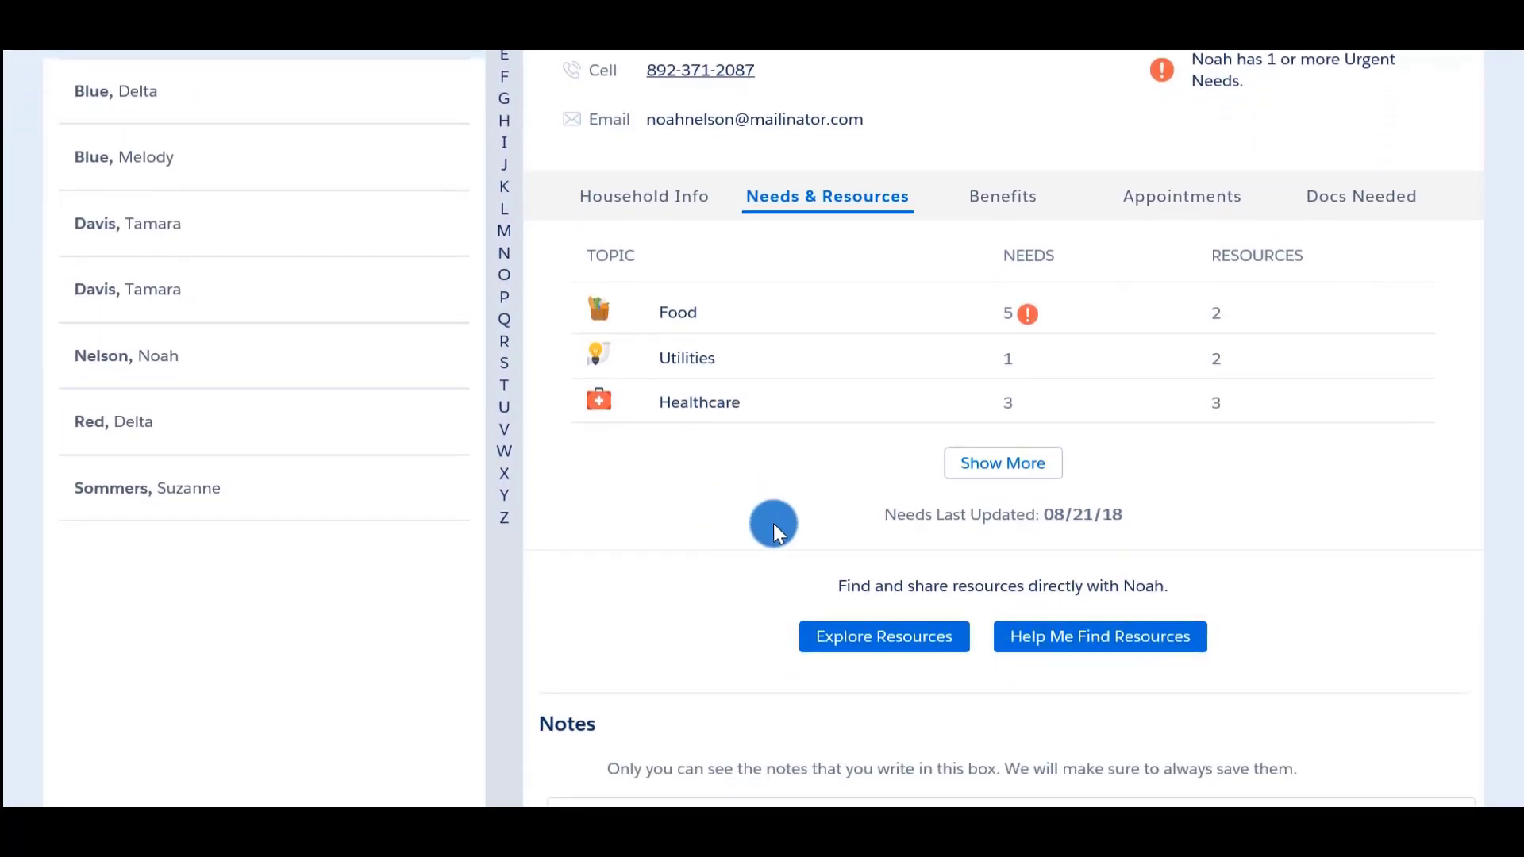
Step: Search resources for topic Food, sub topic Food Pantries, near the client's address
click(853, 650)
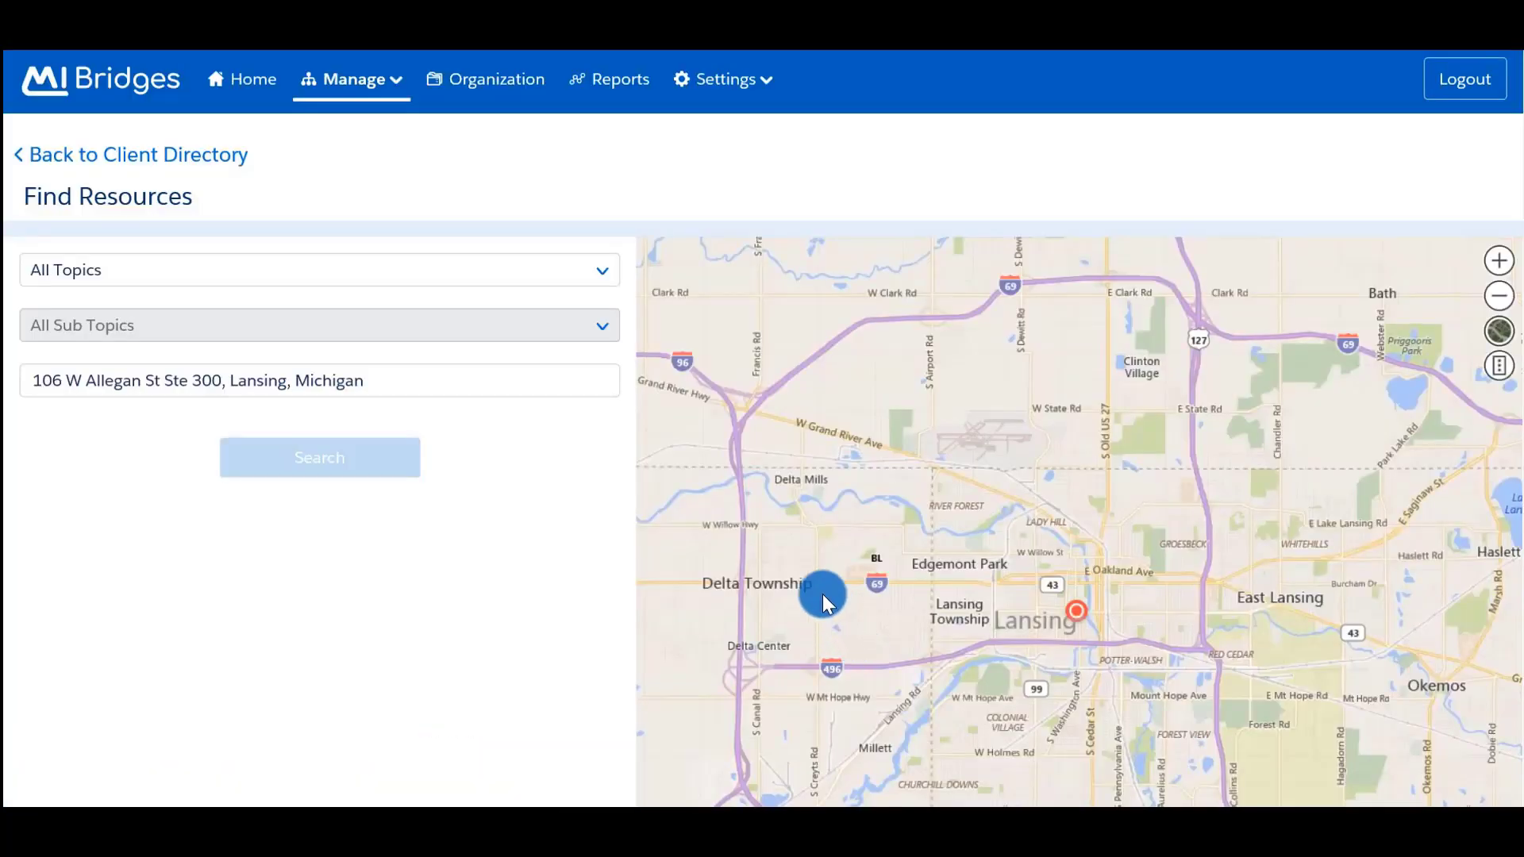
click(608, 268)
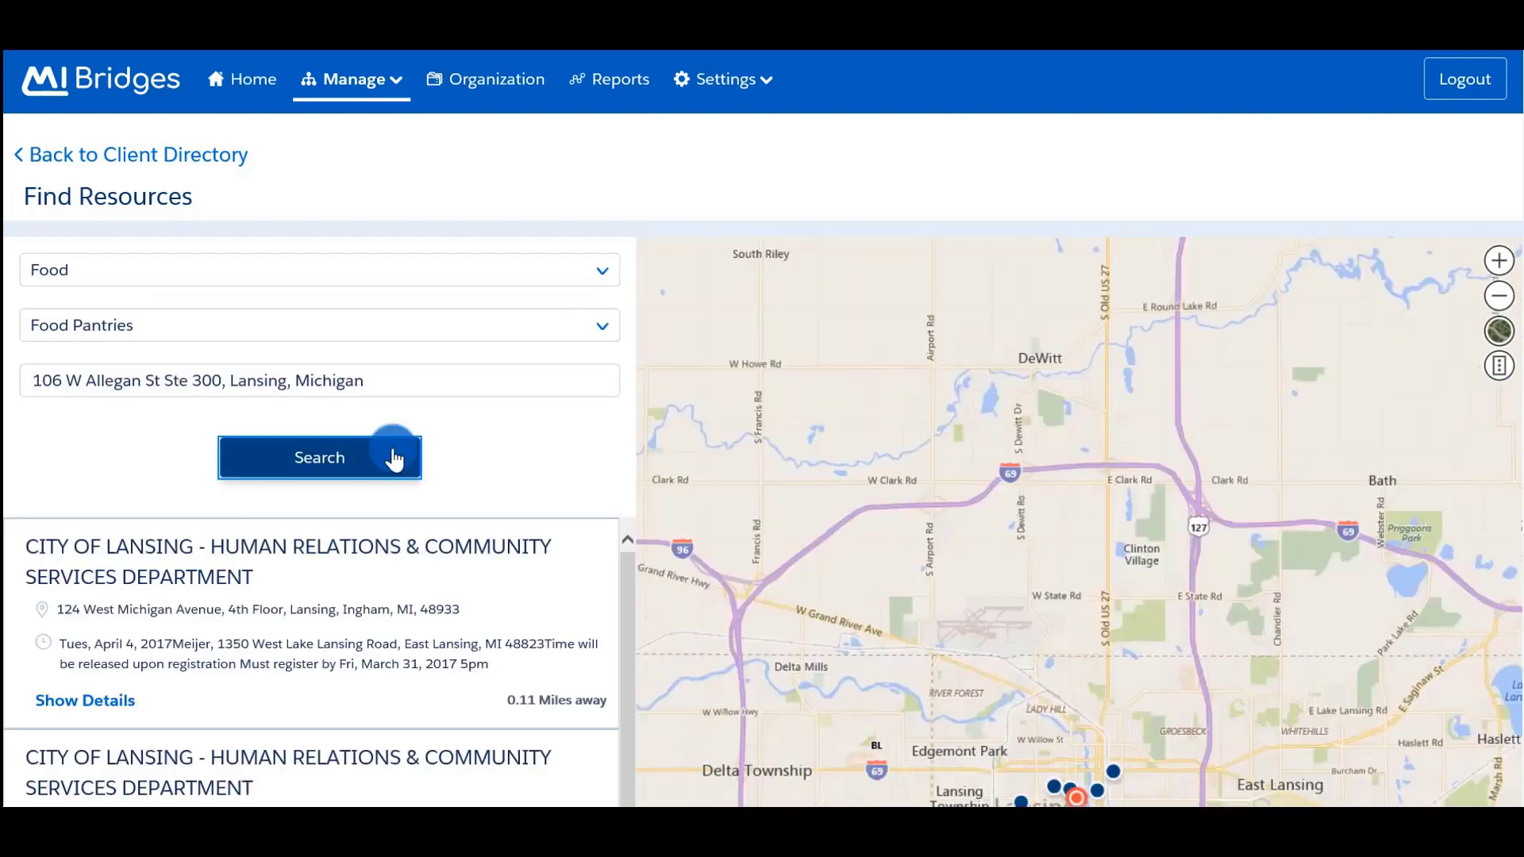
scroll(555, 454, down, 2)
scroll(556, 454, down, 1)
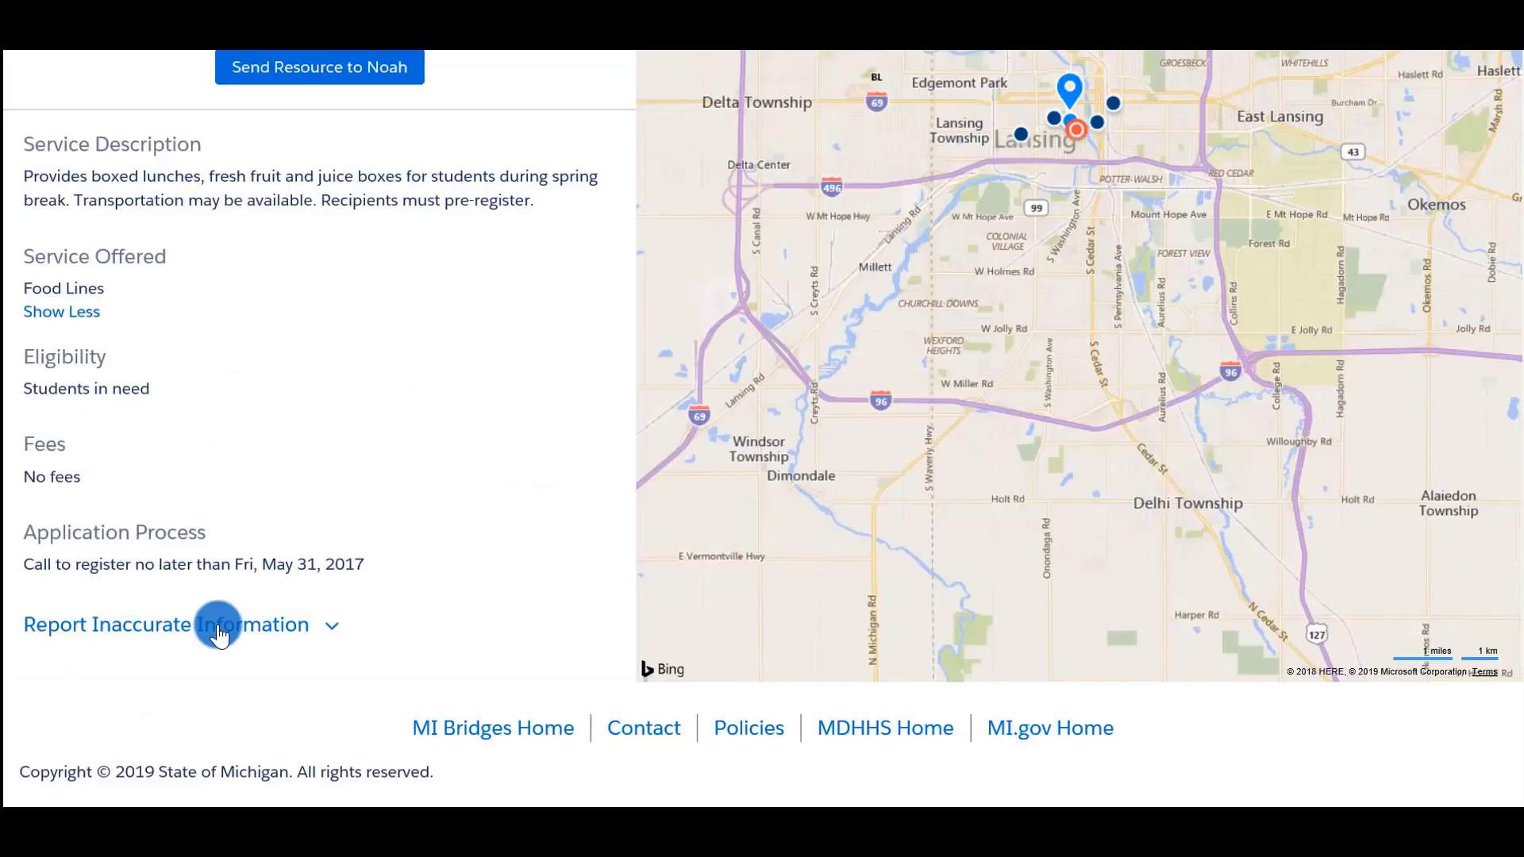
Step: View the first City of Lansing result's details: boxed student lunches, 0.11 miles away
click(216, 625)
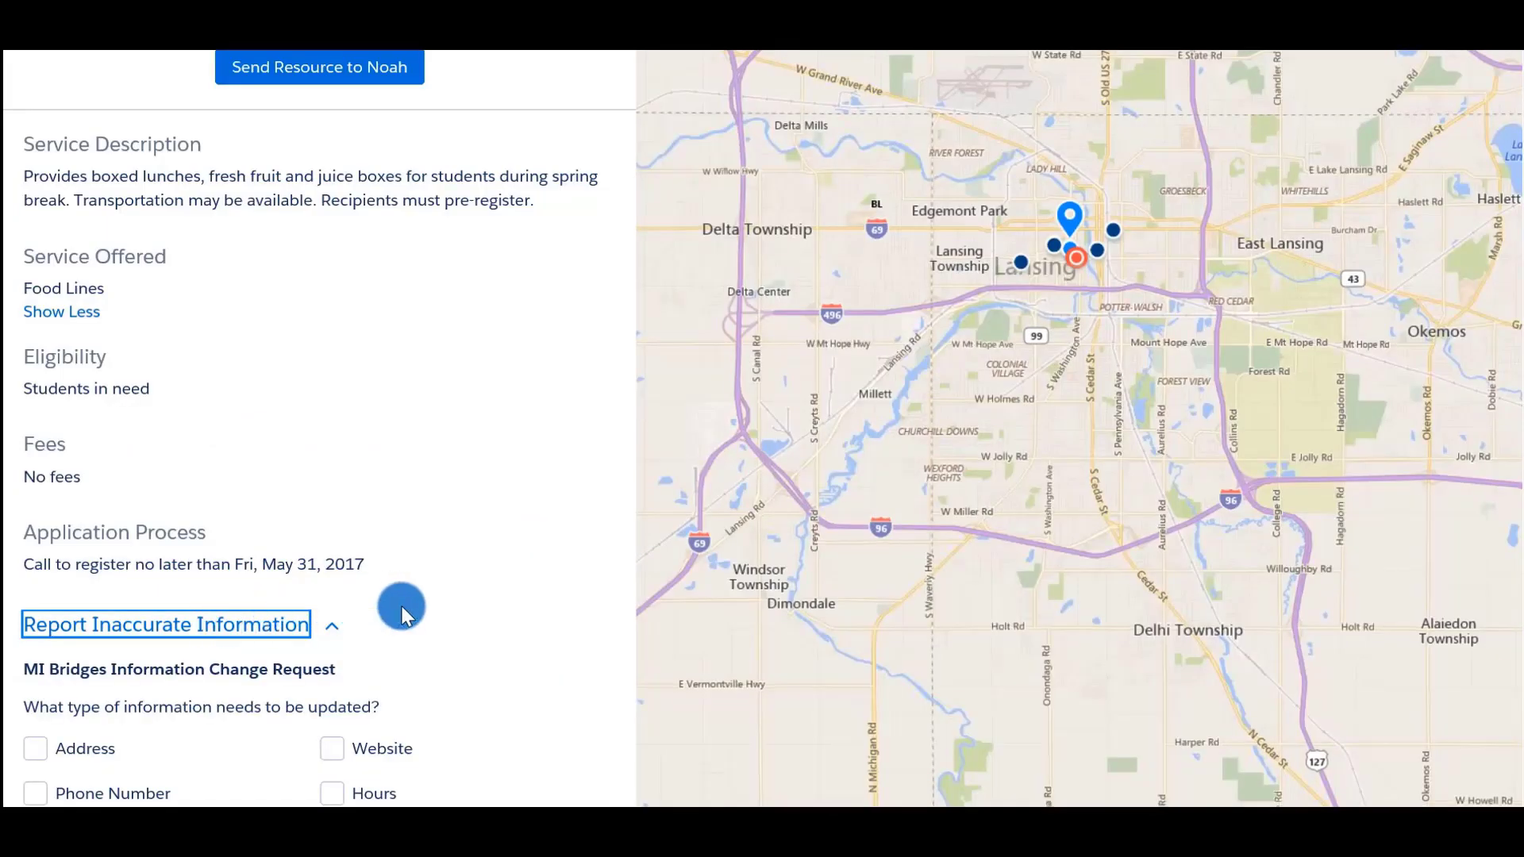
scroll(470, 611, down, 3)
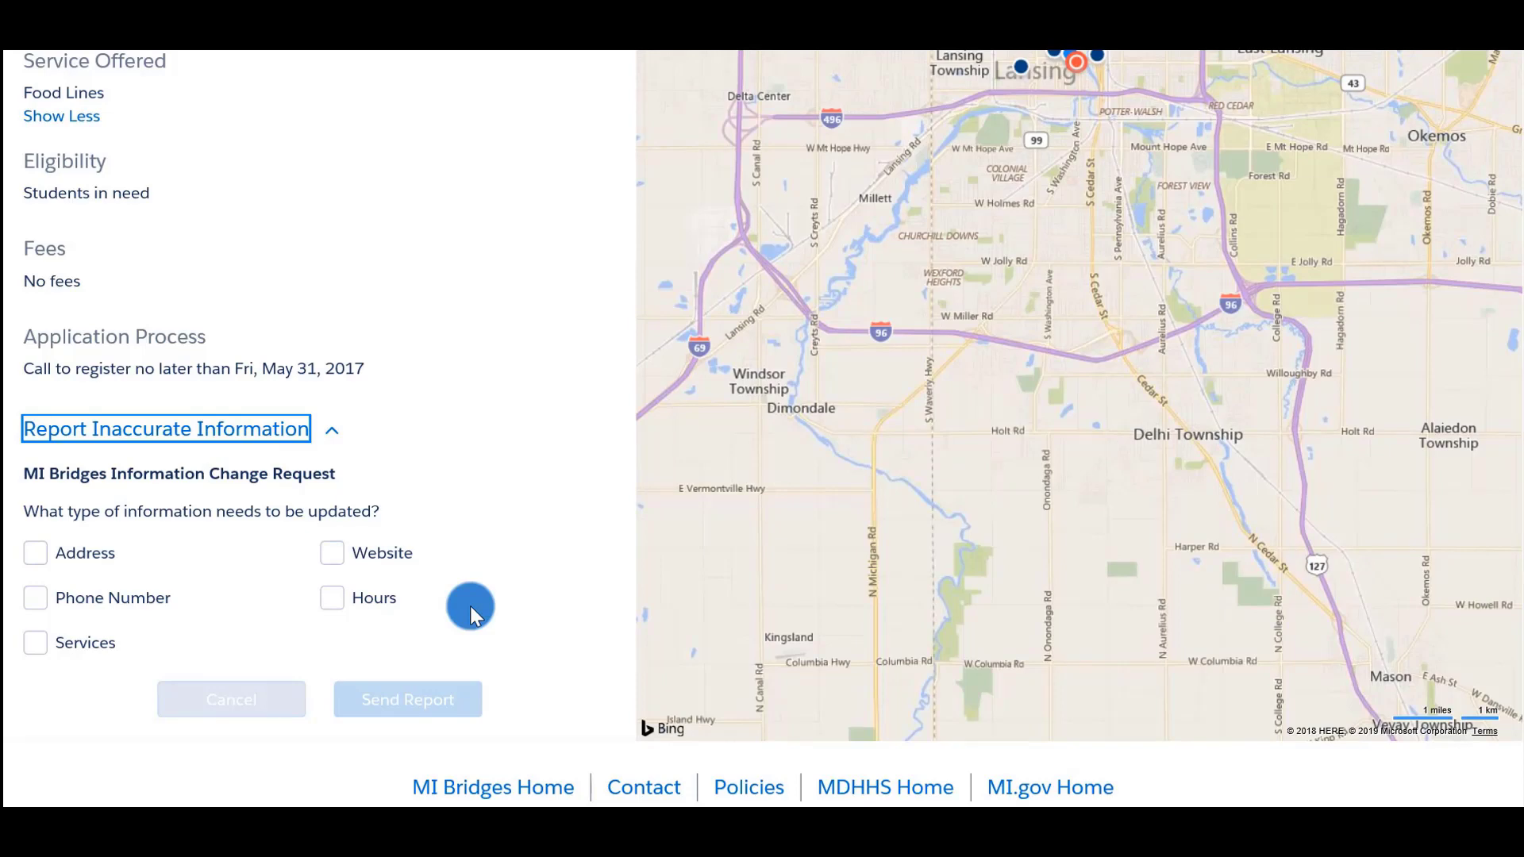
click(260, 433)
scroll(487, 360, up, 3)
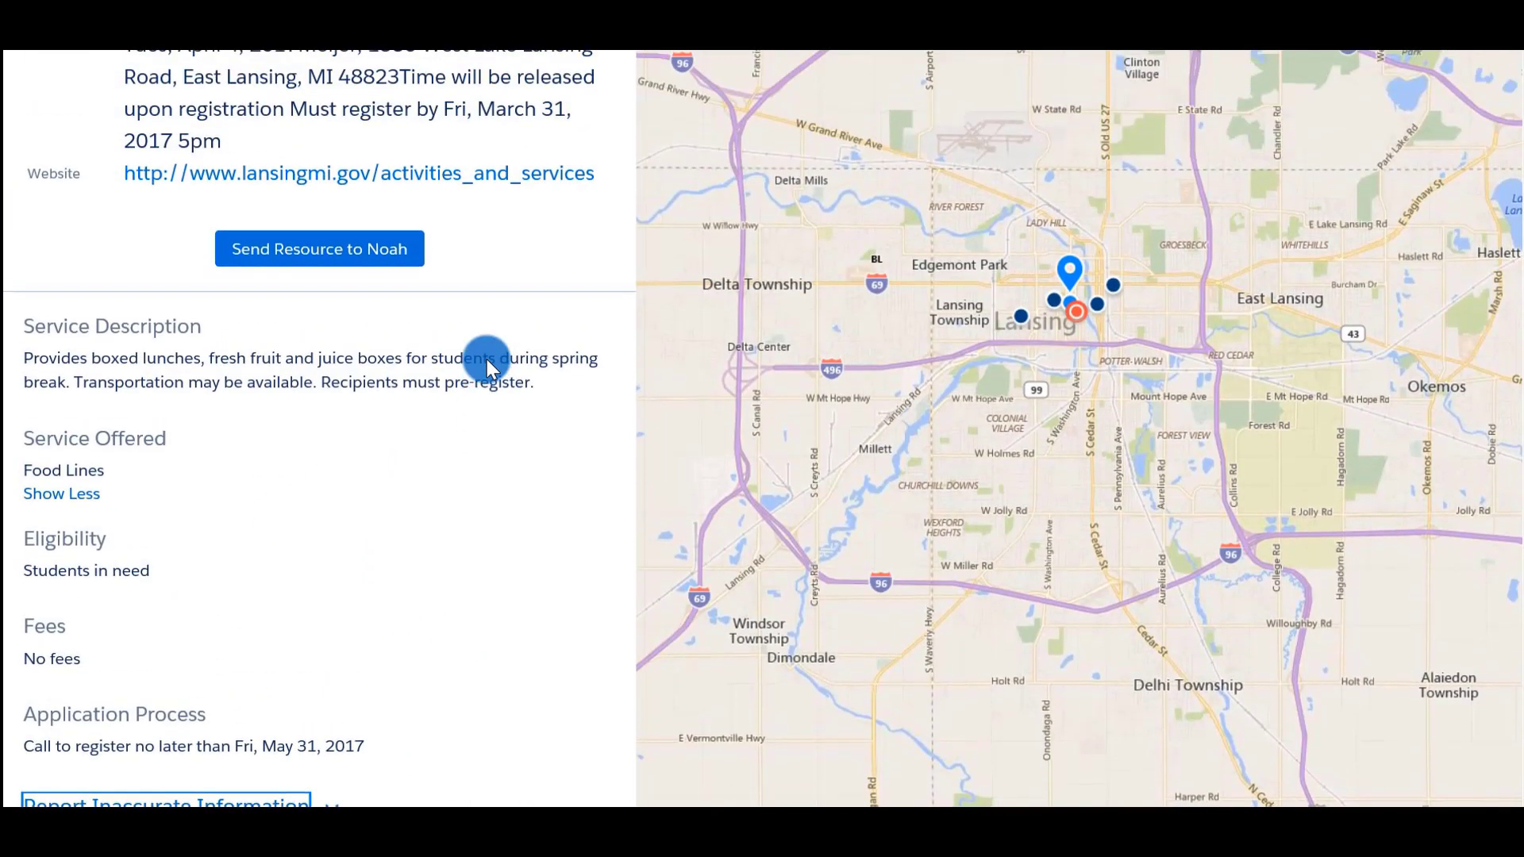
scroll(487, 358, up, 3)
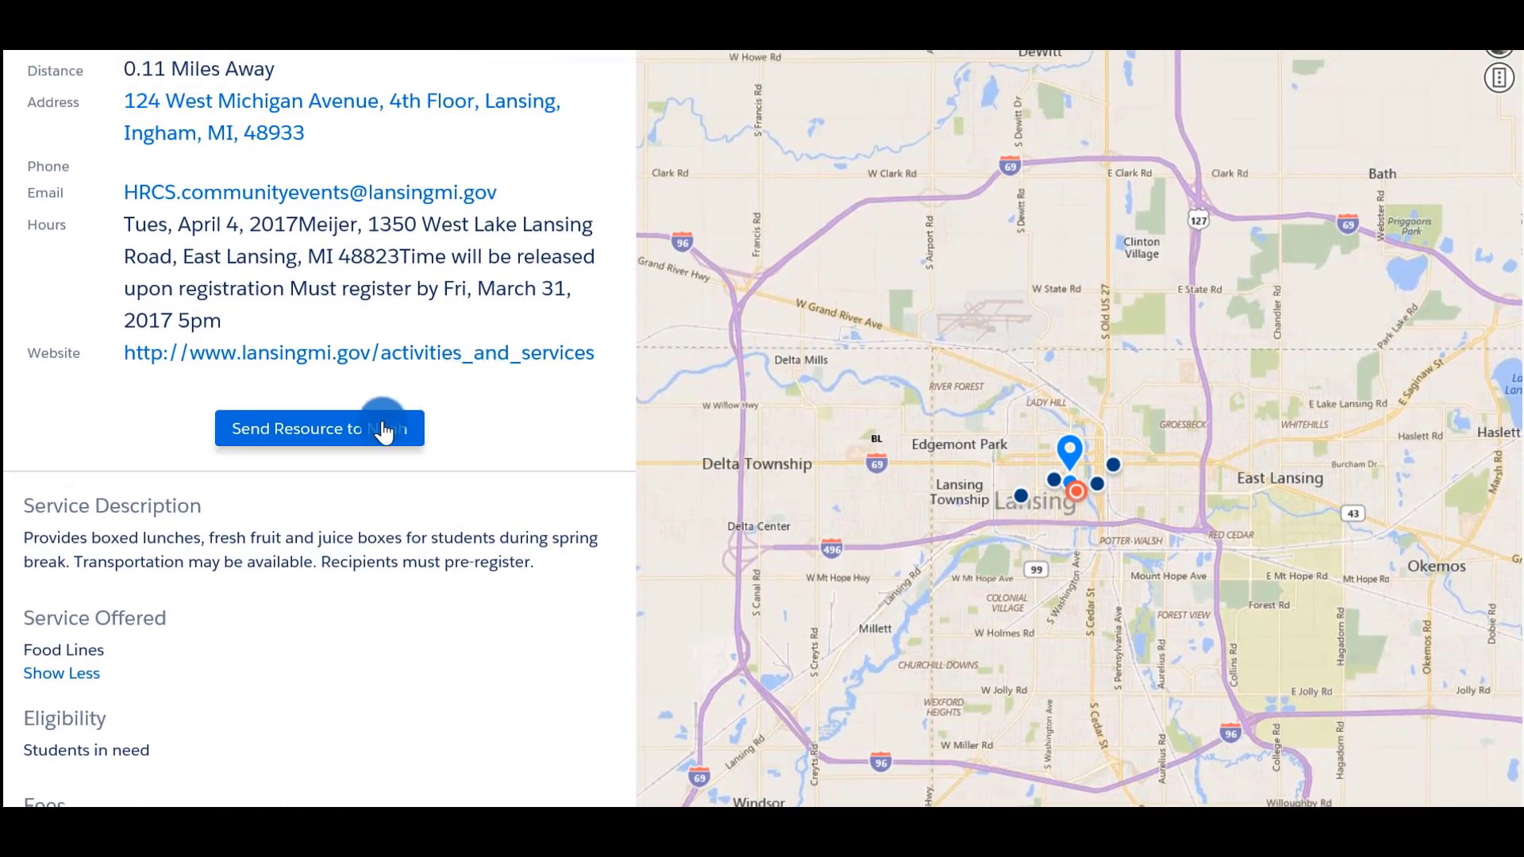